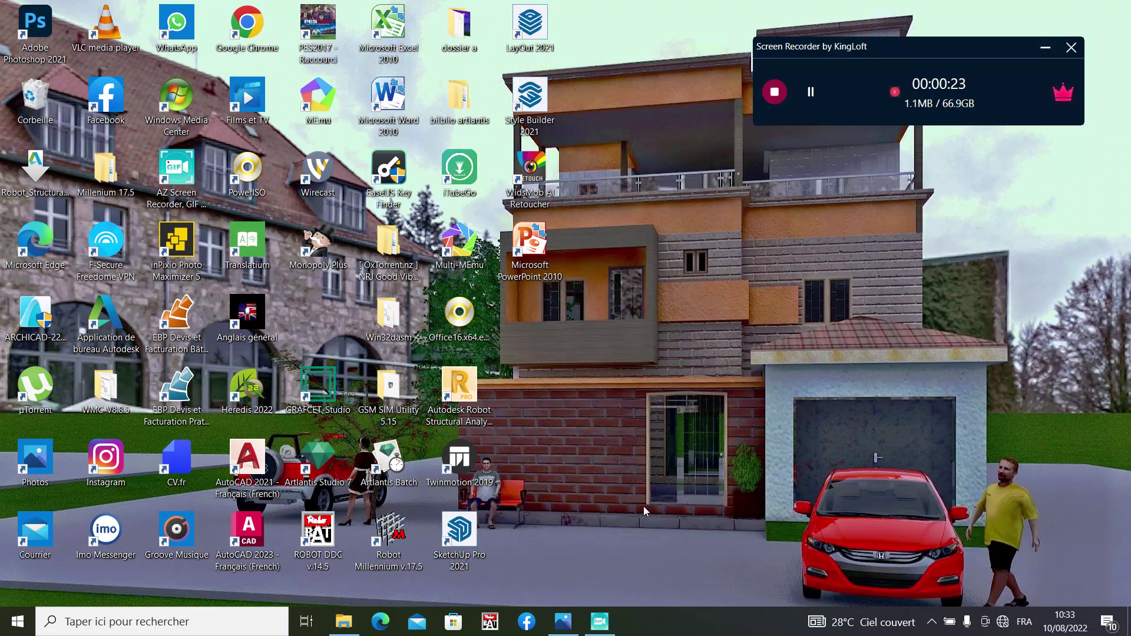
# Browse the building renderings in the photo viewer, from image 8.jpg to image 5.jpg, and minimize the viewer
pyautogui.click(563, 622)
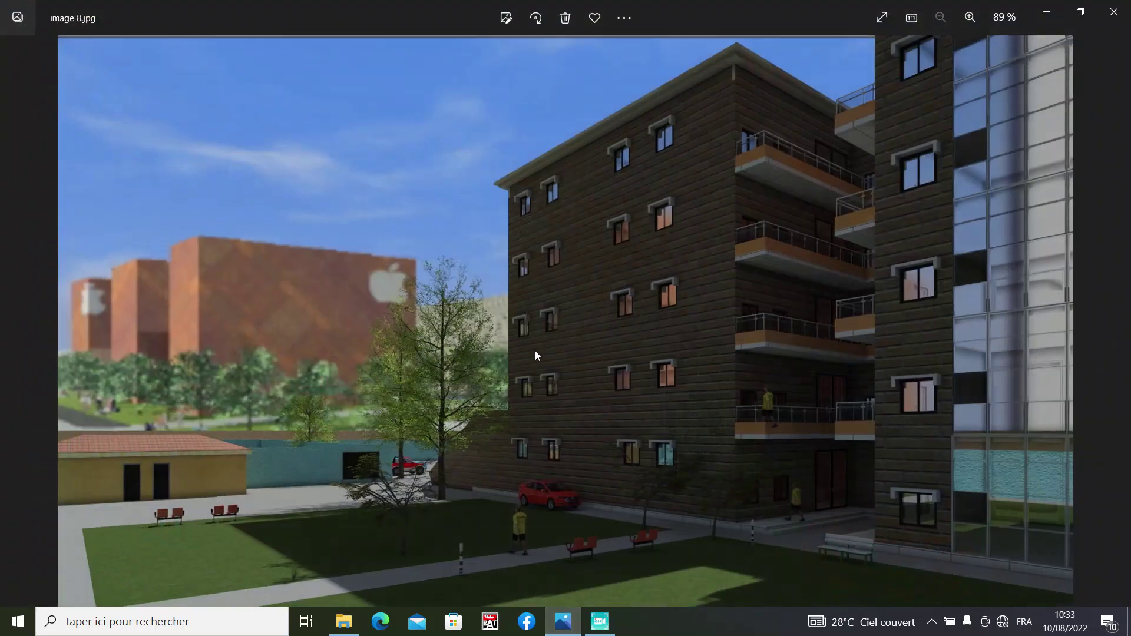
pyautogui.click(19, 323)
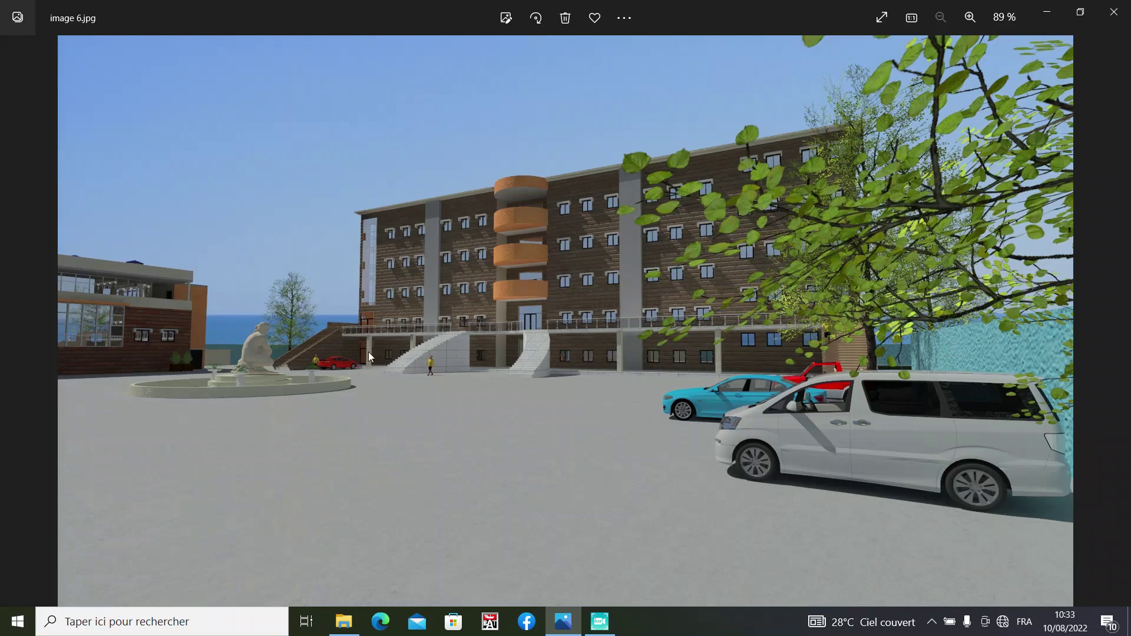
pyautogui.click(21, 335)
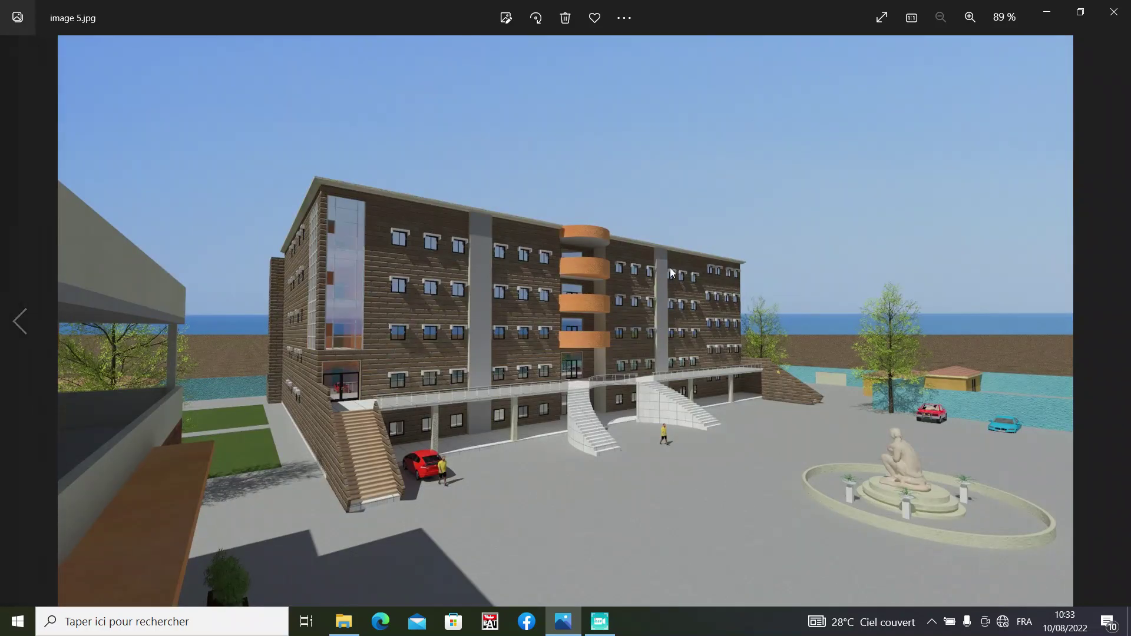
pyautogui.click(1045, 6)
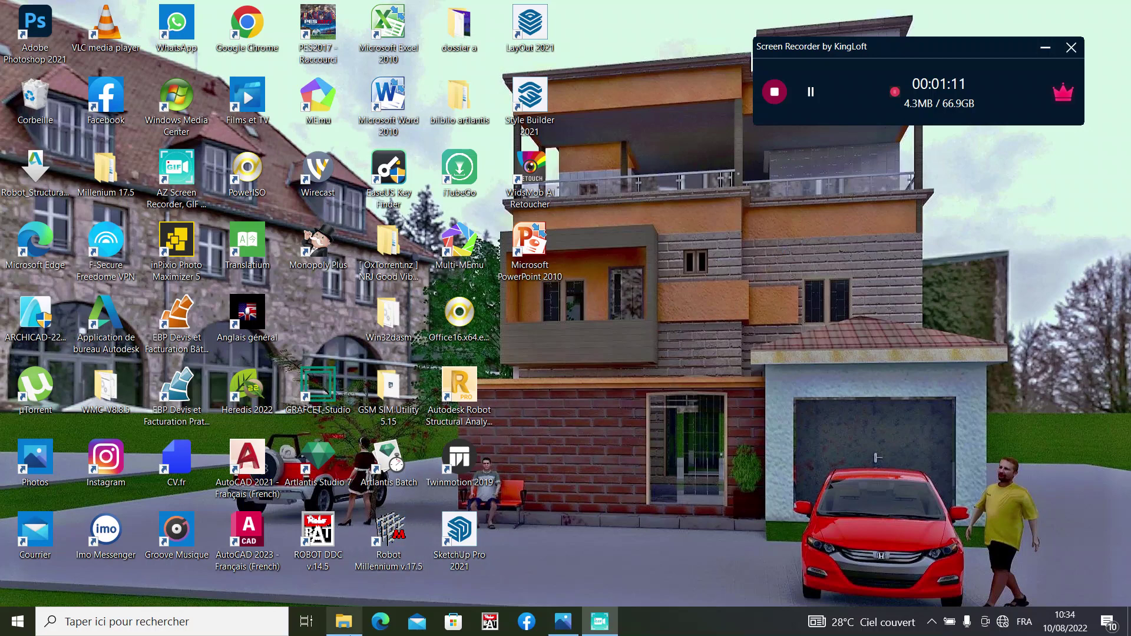
# Open the ARCHICAD-22-FRA-3006-1.1_2 WinRAR archive from the Archicad22 folder in Mes Logiciels and close the pop-up window
pyautogui.click(343, 619)
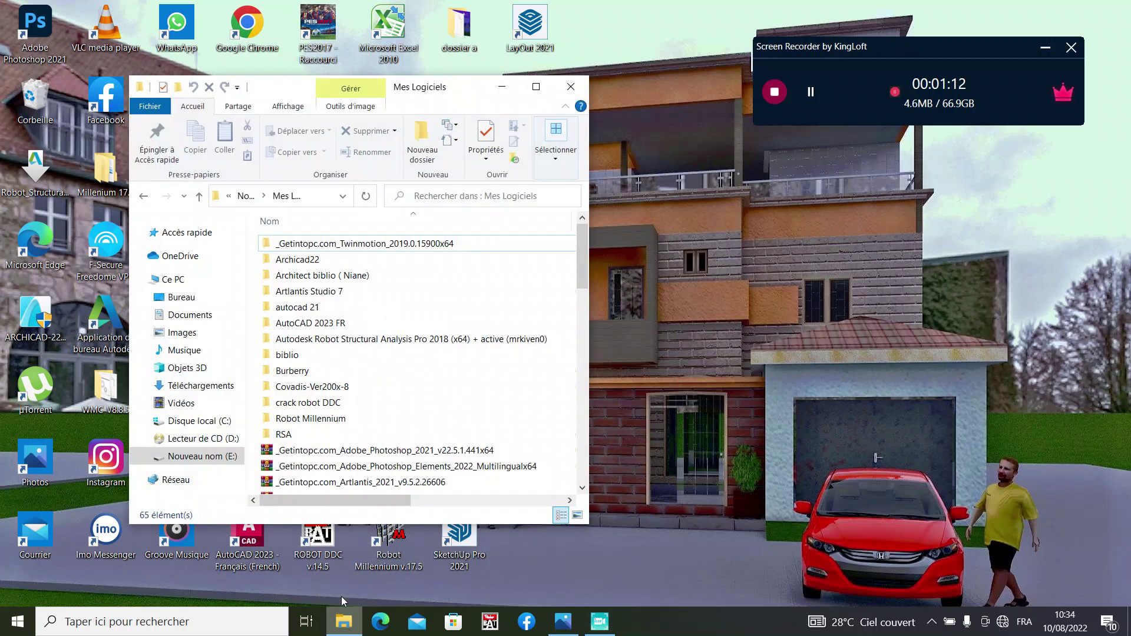
pyautogui.click(536, 87)
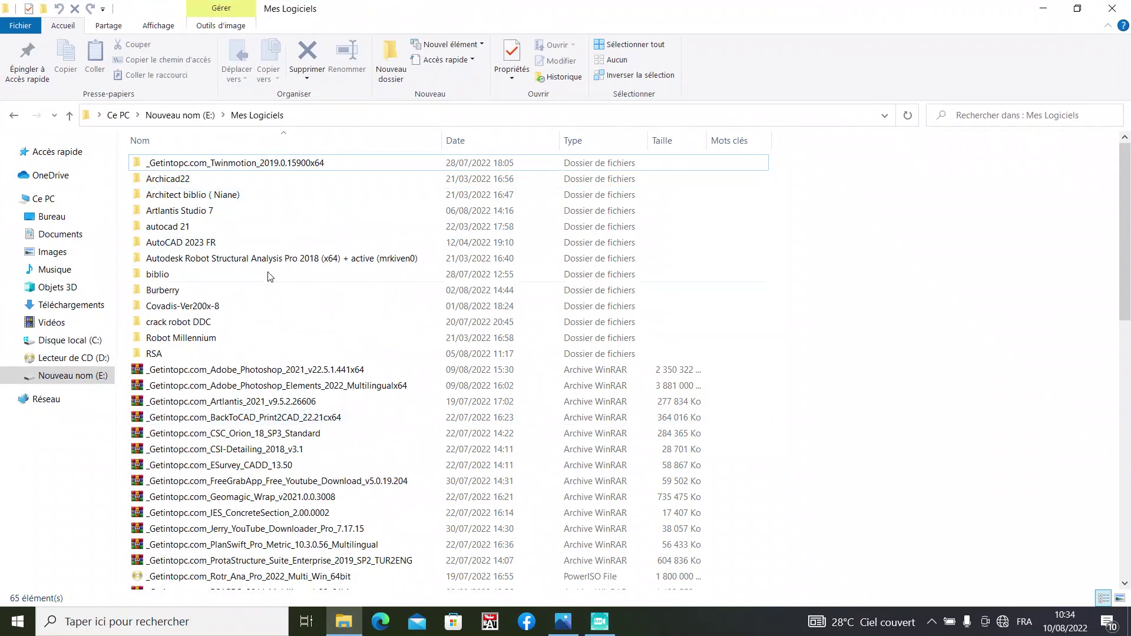
pyautogui.click(214, 185)
pyautogui.doubleClick(214, 183)
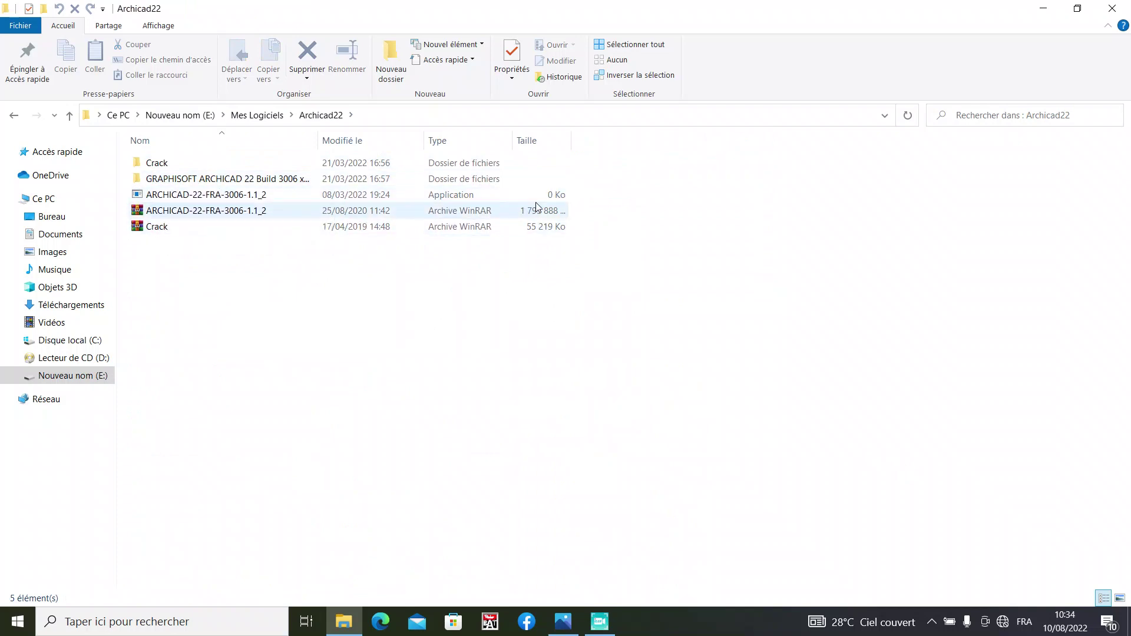
pyautogui.click(287, 207)
pyautogui.doubleClick(285, 210)
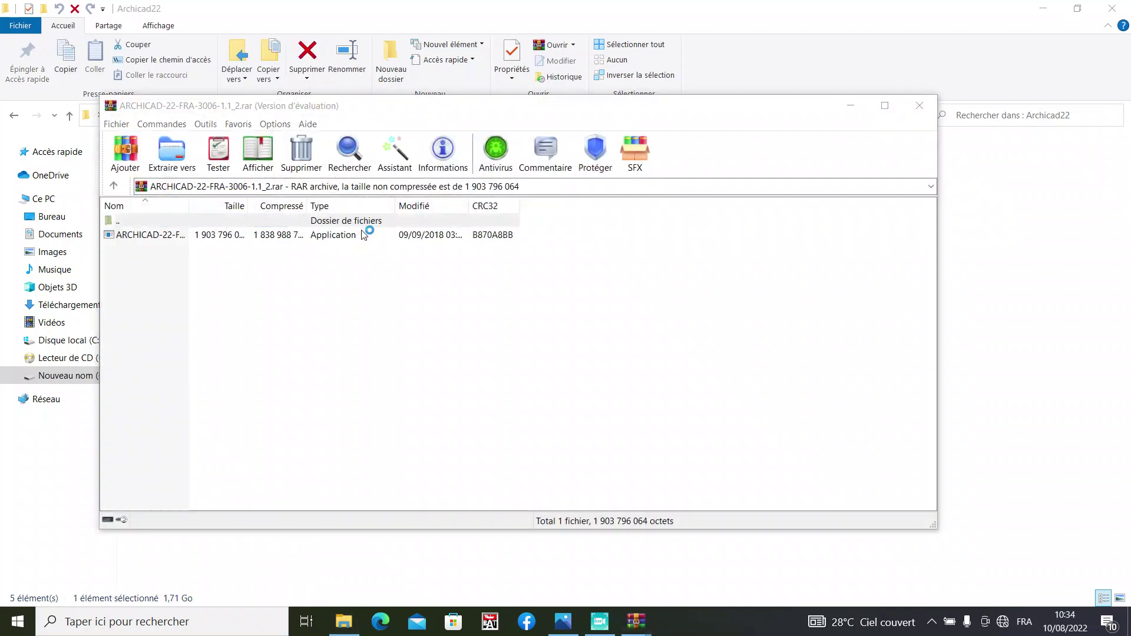
pyautogui.click(846, 75)
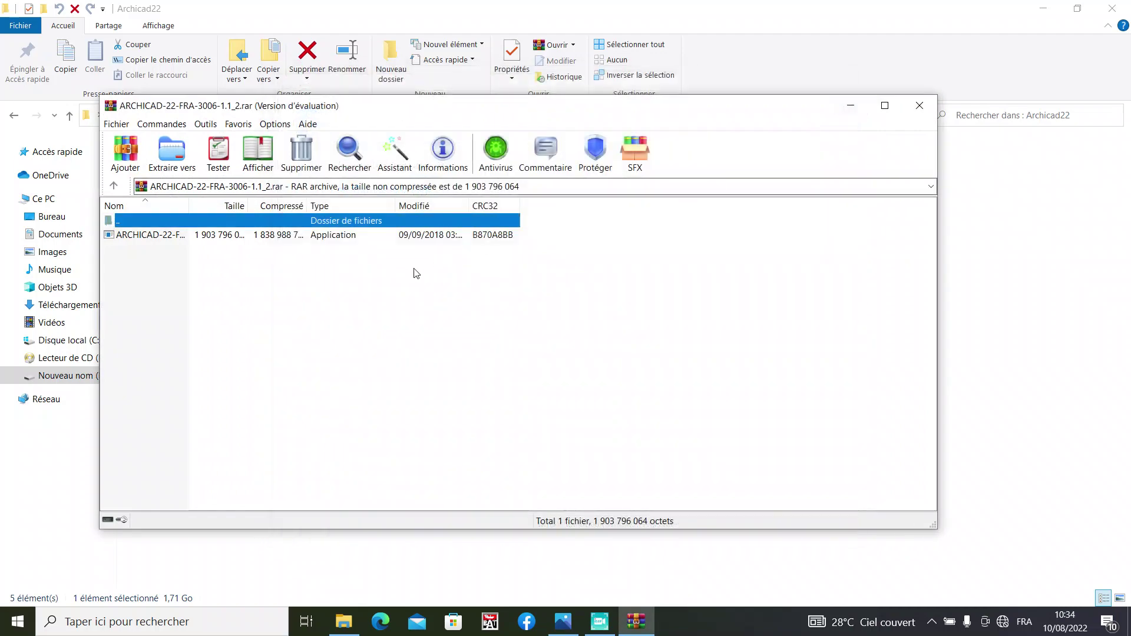
# Extract the ARCHICAD 22 installer from the archive to the desktop (Bureau), replacing the existing file
pyautogui.click(344, 239)
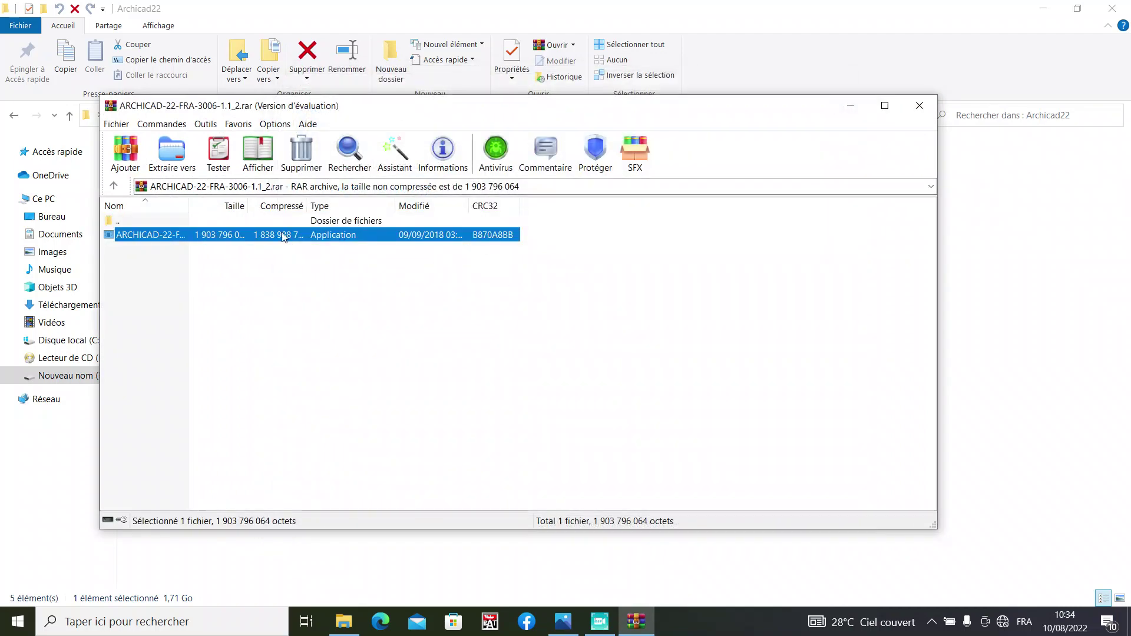
pyautogui.click(184, 142)
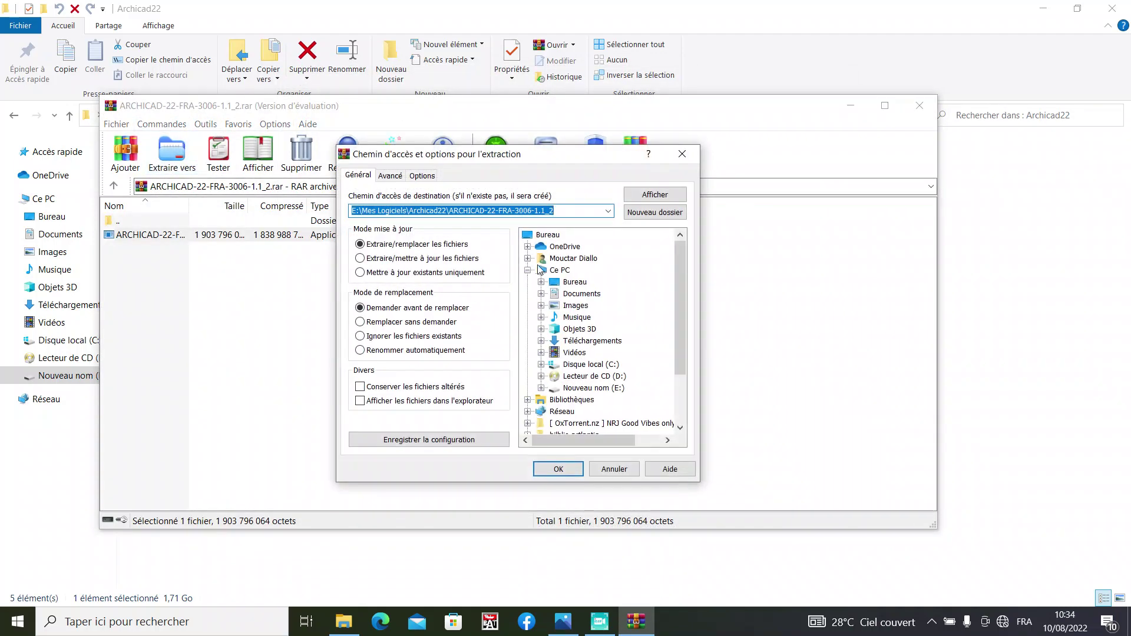
pyautogui.click(547, 234)
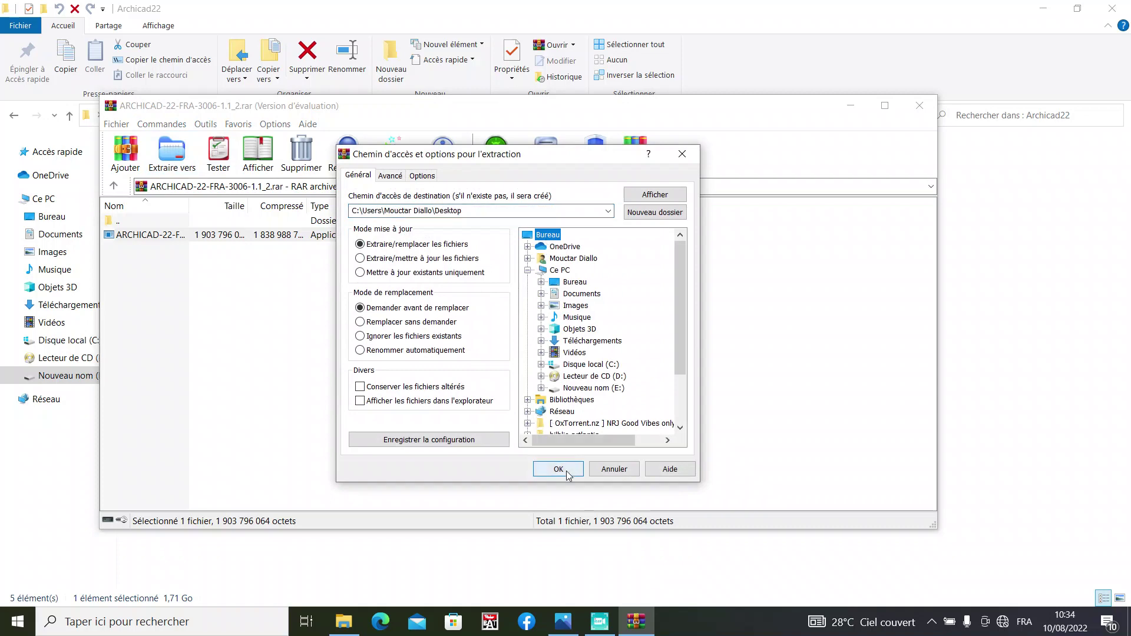
pyautogui.click(567, 473)
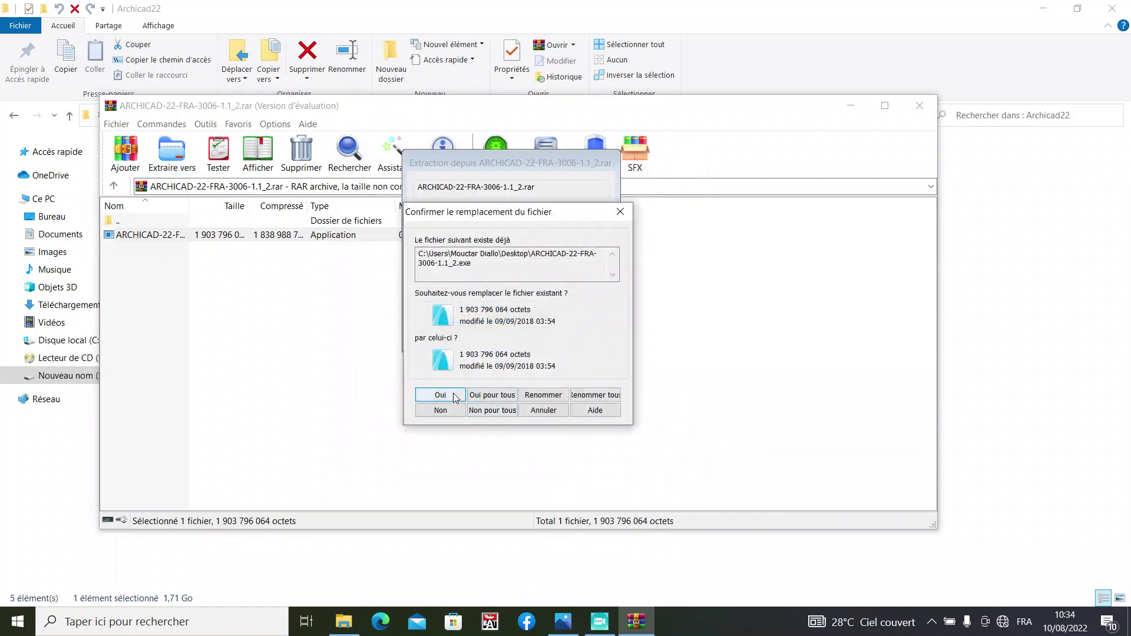
pyautogui.click(456, 398)
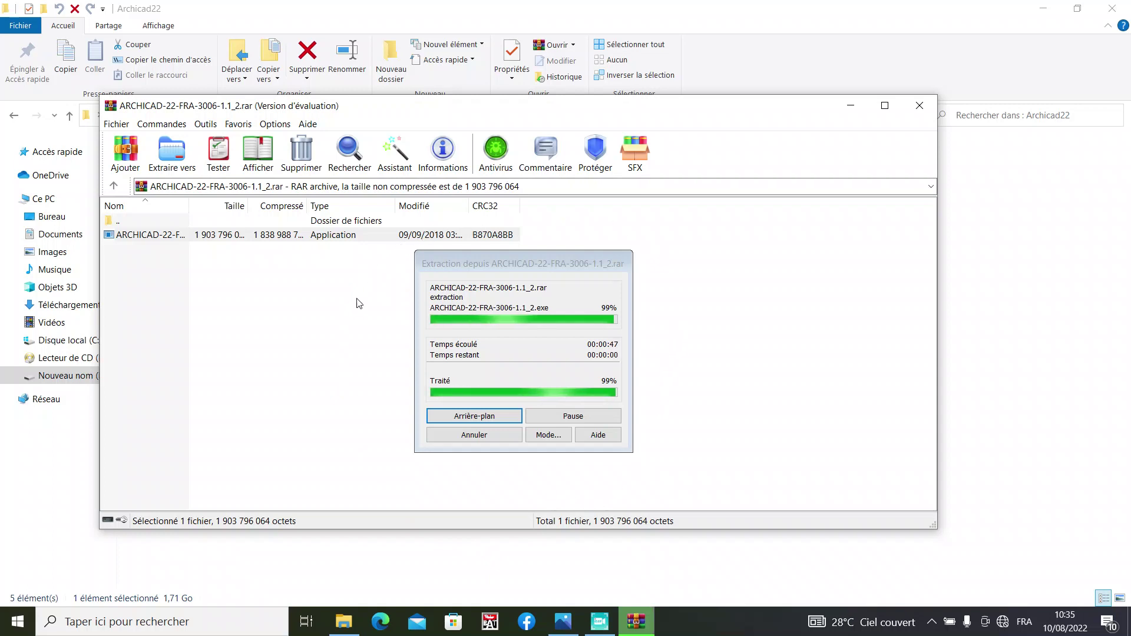
# Minimize the archive and folder windows and refresh the desktop
pyautogui.click(850, 106)
pyautogui.click(1043, 8)
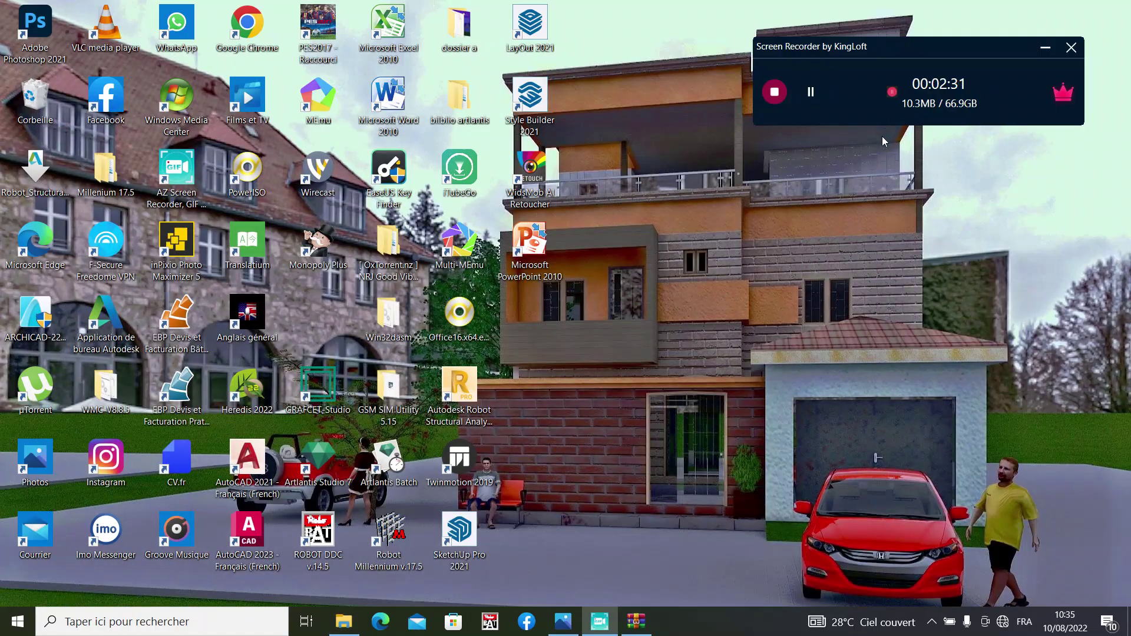
pyautogui.rightClick(737, 233)
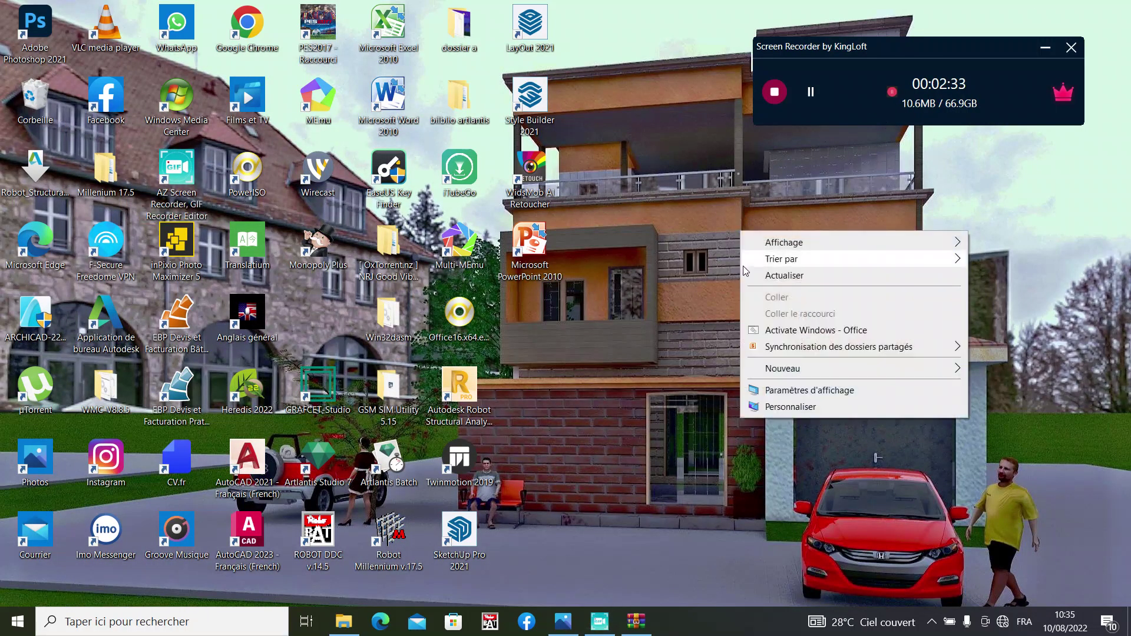
pyautogui.click(756, 276)
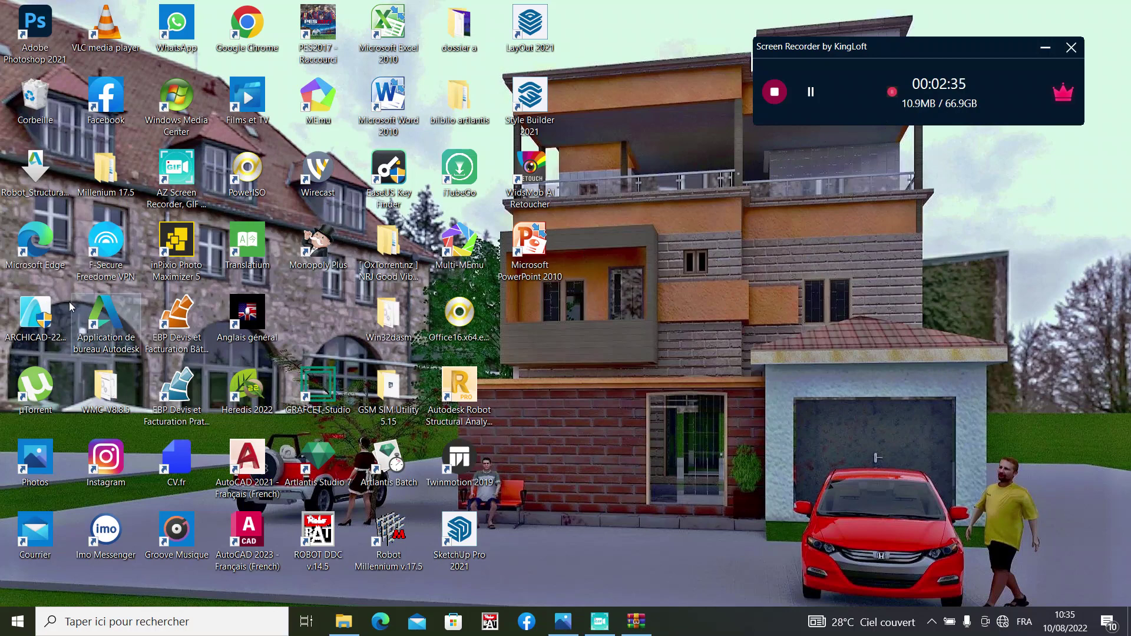
# Launch the ARCHICAD 22 installer from the desktop and accept its licence agreement
pyautogui.rightClick(46, 311)
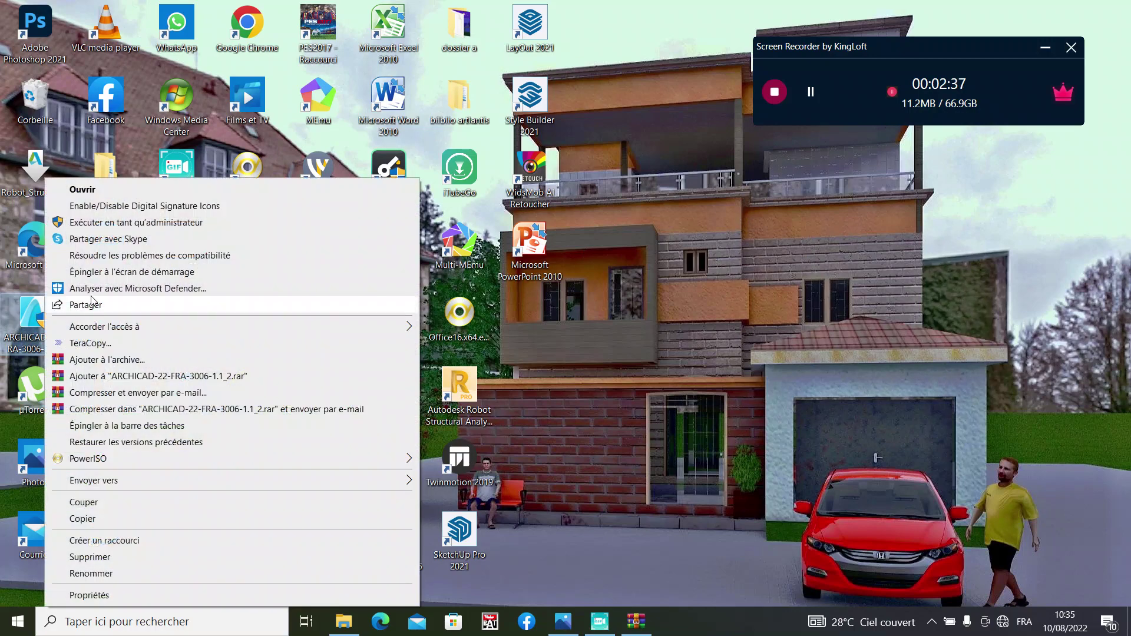
pyautogui.click(91, 239)
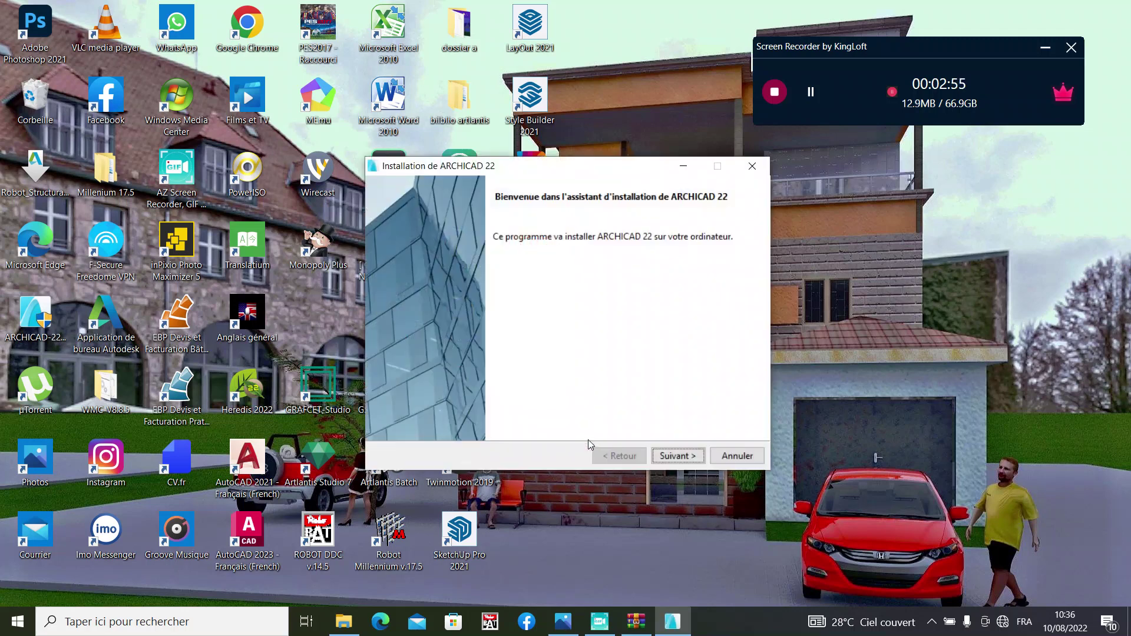
pyautogui.click(667, 457)
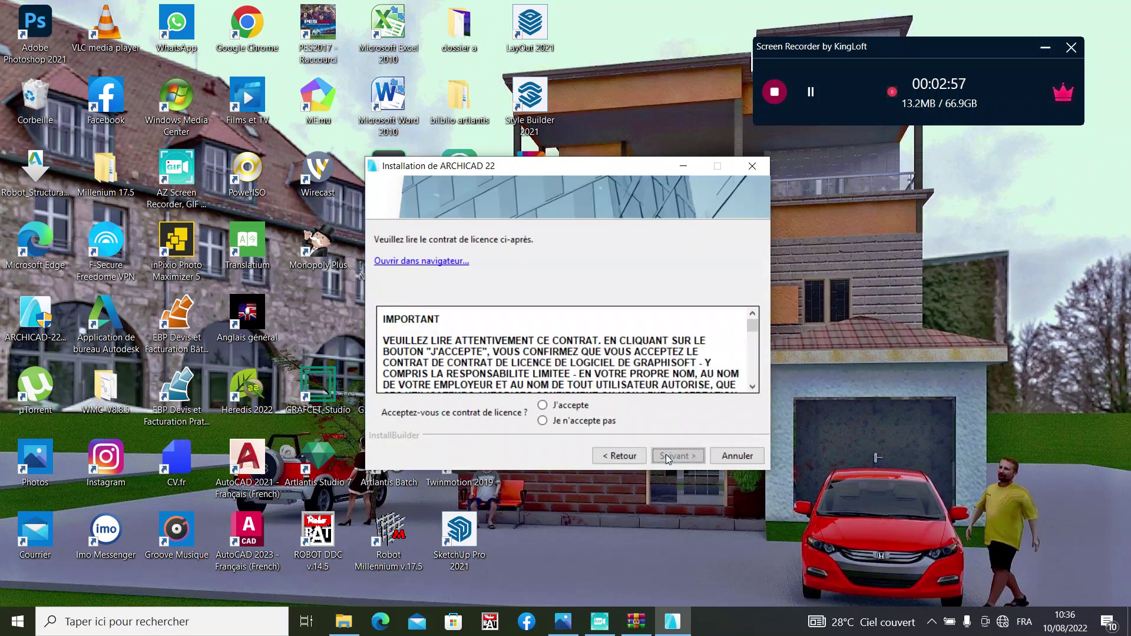
pyautogui.click(576, 406)
pyautogui.click(665, 457)
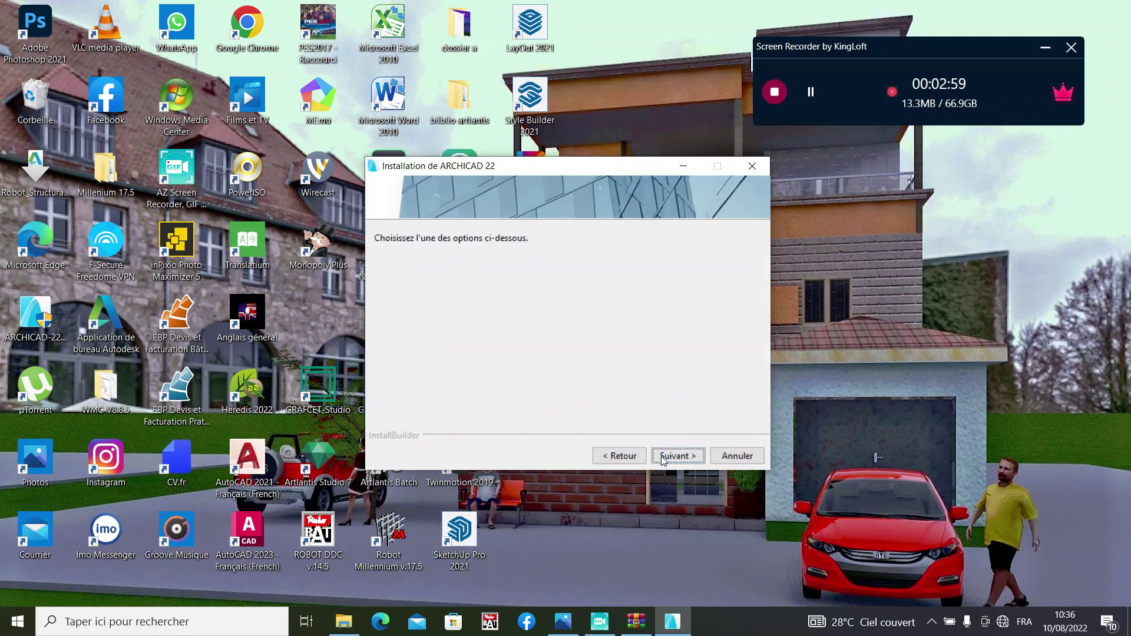
# Keep the default setup options with the Typique configuration and start installing ARCHICAD 22
pyautogui.click(664, 456)
pyautogui.click(663, 458)
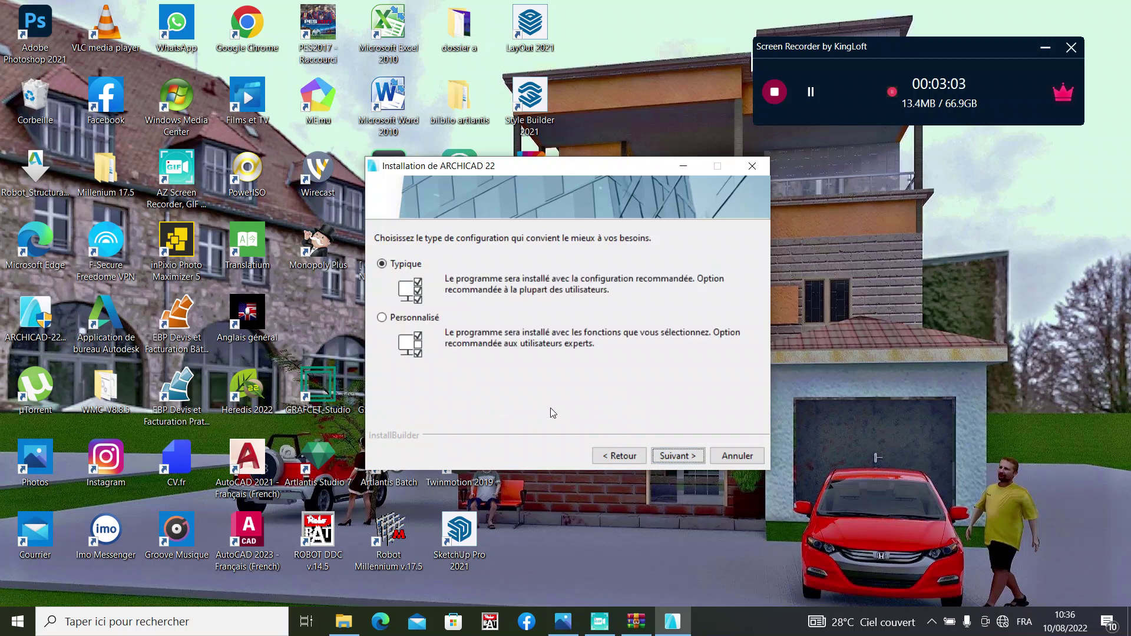
pyautogui.click(671, 459)
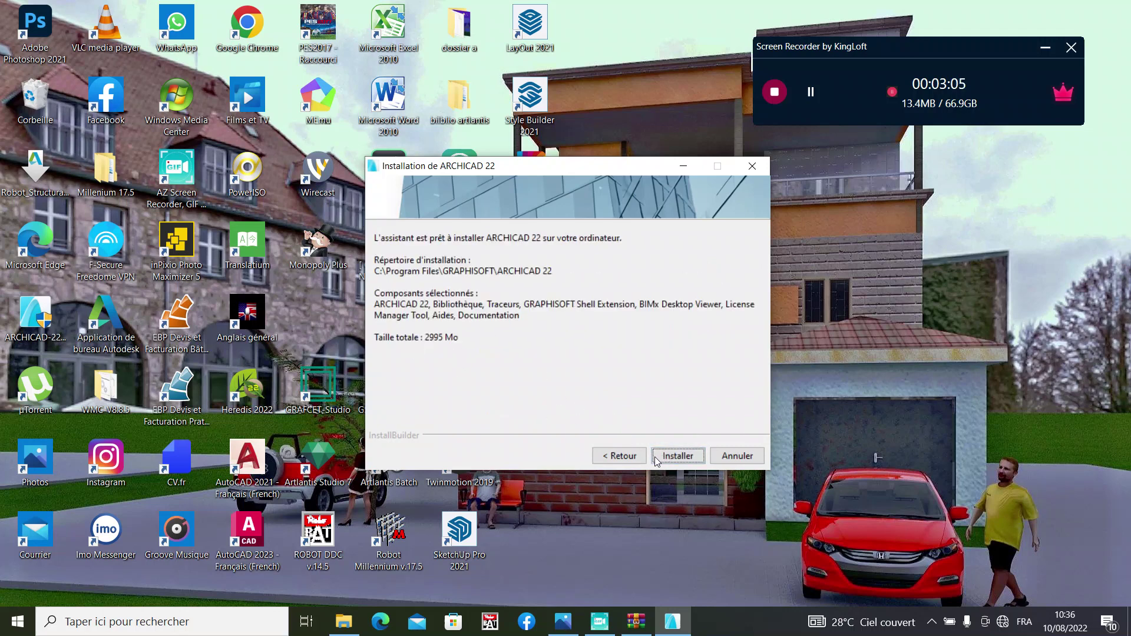
pyautogui.click(671, 456)
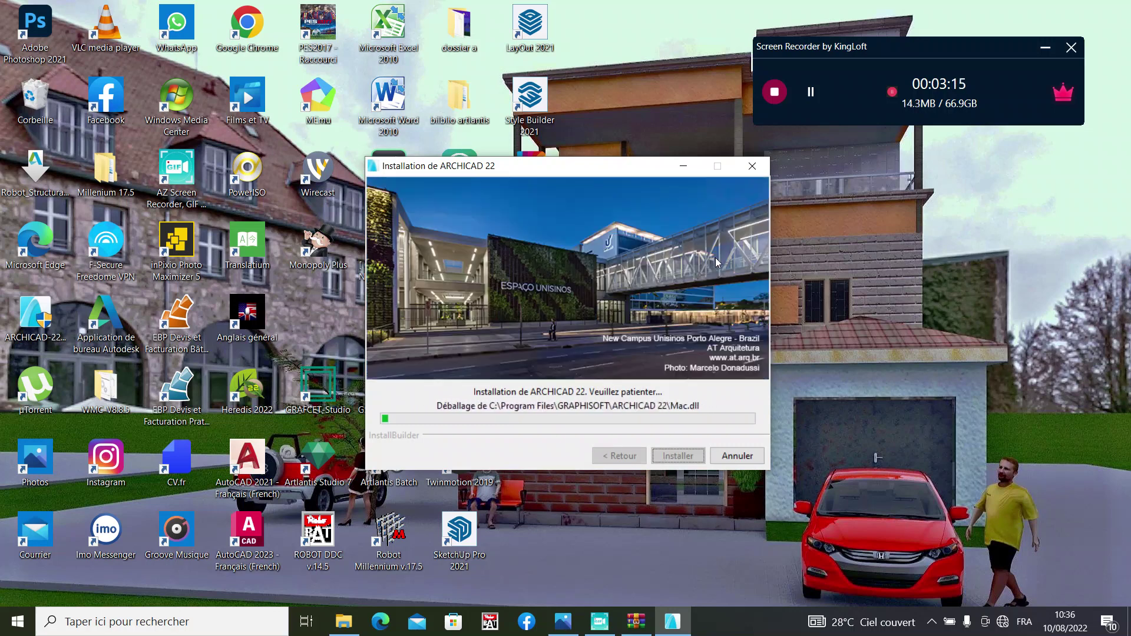
pyautogui.click(811, 95)
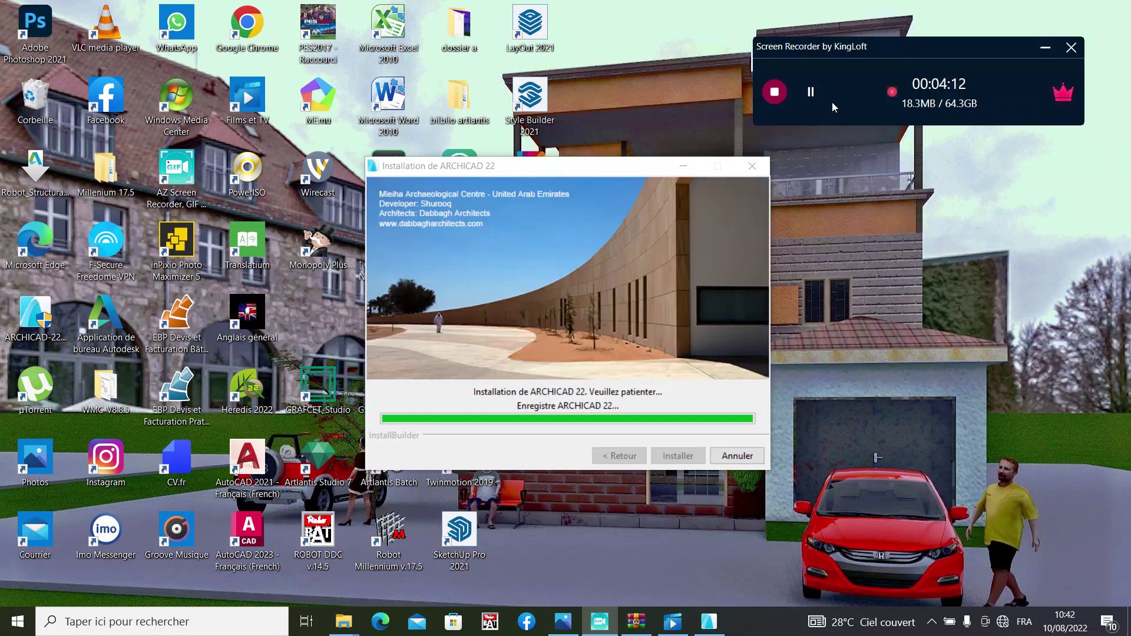
pyautogui.click(810, 91)
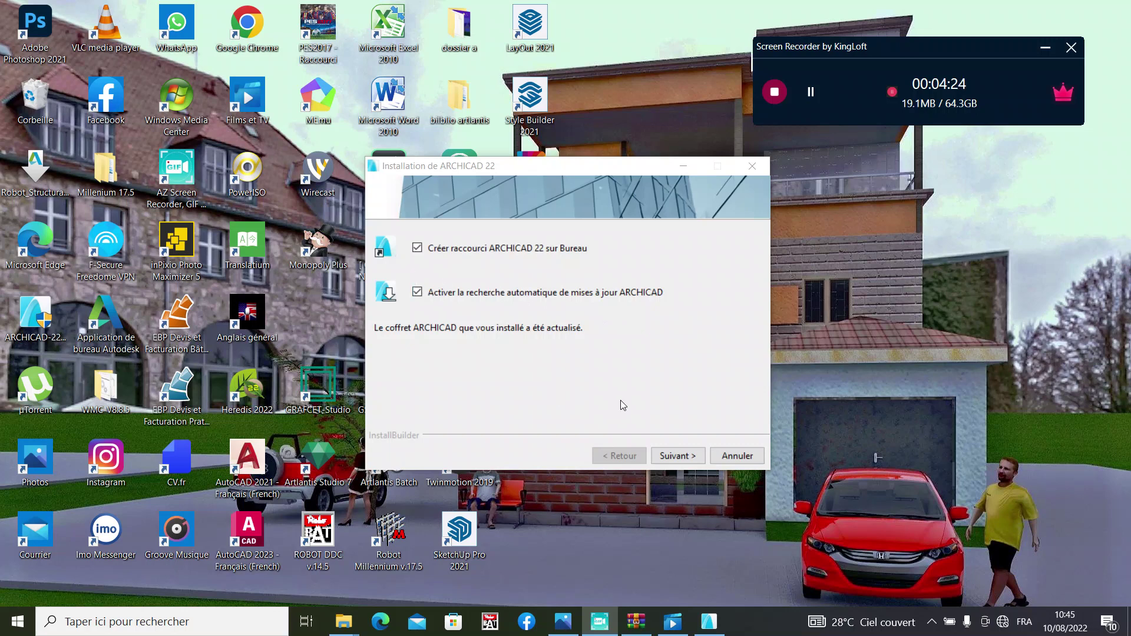
# Finish the ARCHICAD 22 setup, keeping the desktop shortcut and the automatic update search enabled
pyautogui.click(676, 457)
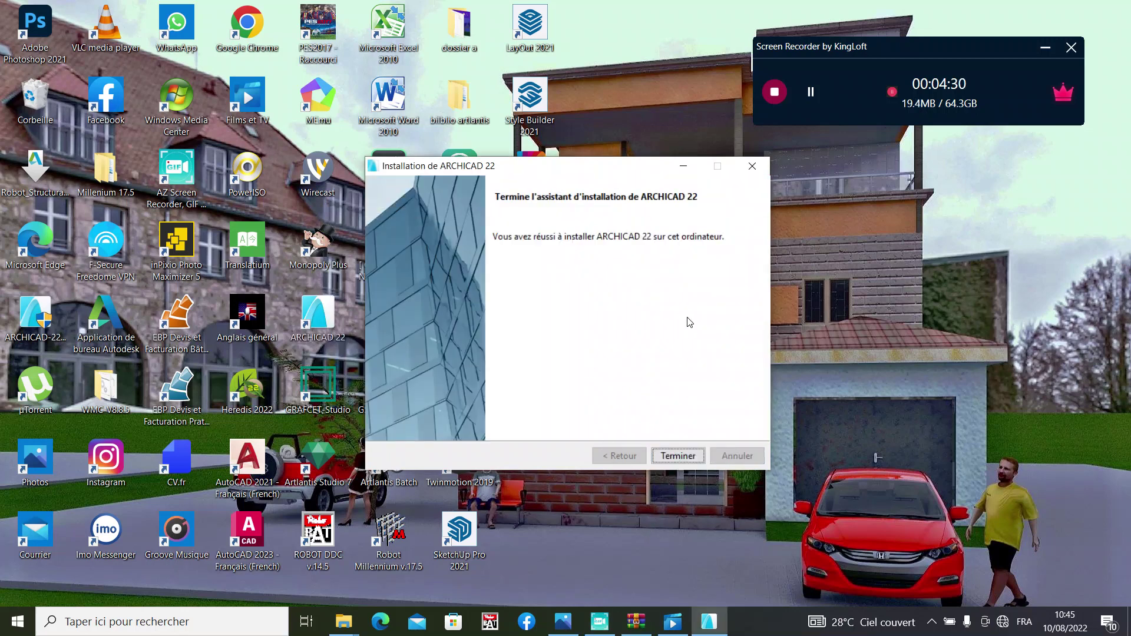
pyautogui.click(674, 455)
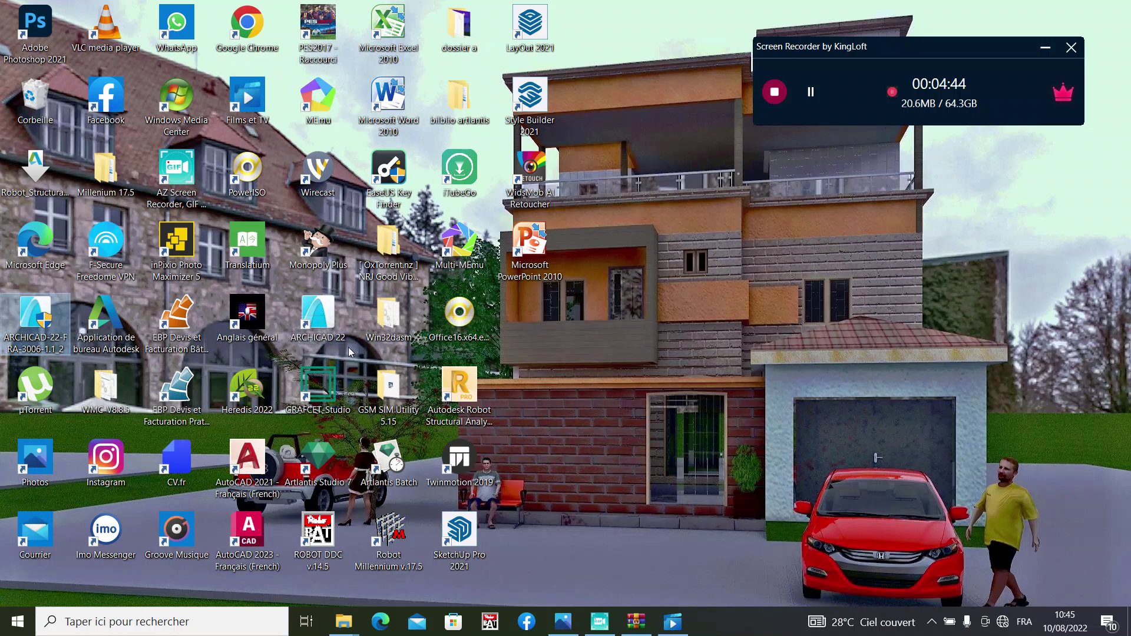
# Delete the ARCHICAD-22-FRA-3006-1.1_2 installer file from the desktop
pyautogui.press('Delete')
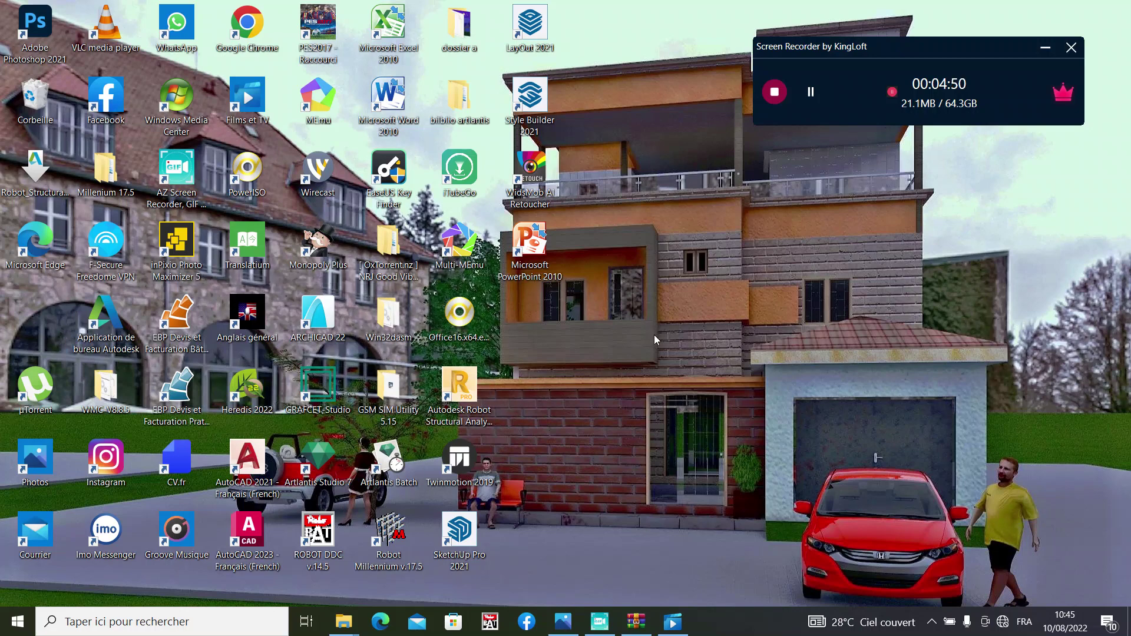
pyautogui.rightClick(699, 271)
pyautogui.moveTo(730, 280)
pyautogui.click(680, 328)
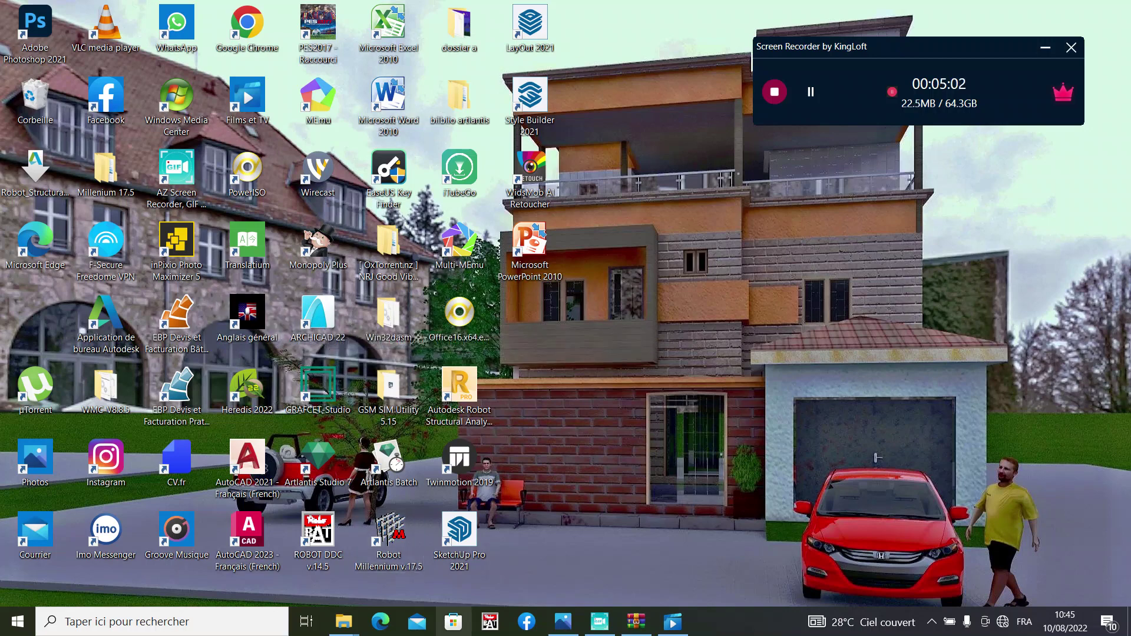
# Open the Crack WinRAR archive from the Archicad22 folder on drive E and close the cancelled web page window
pyautogui.moveTo(353, 617)
pyautogui.click(422, 512)
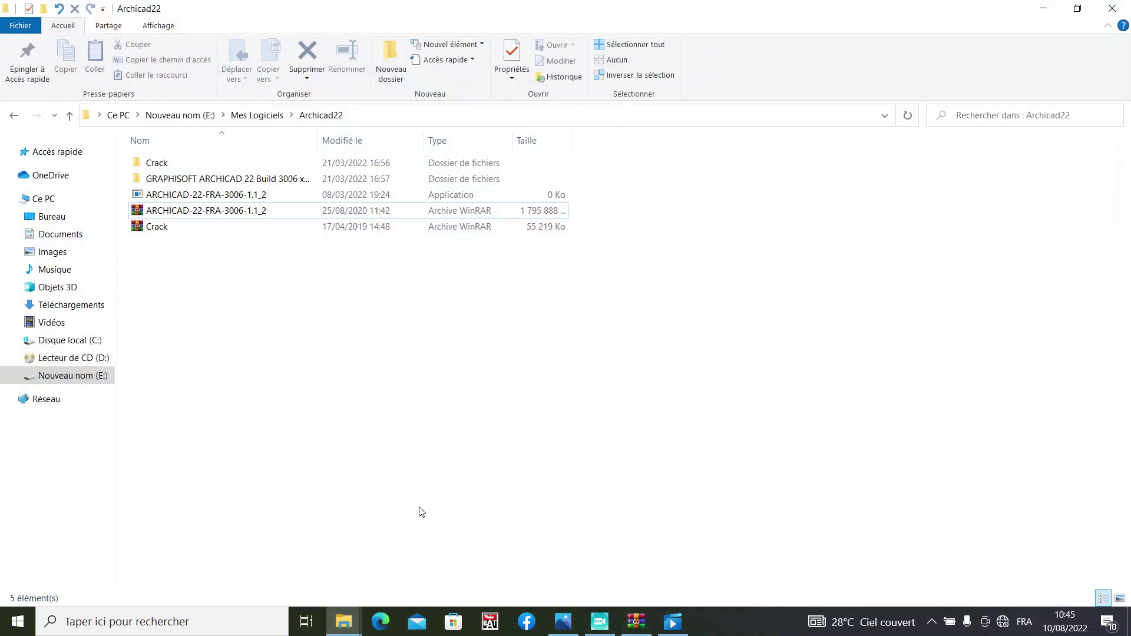
pyautogui.click(222, 235)
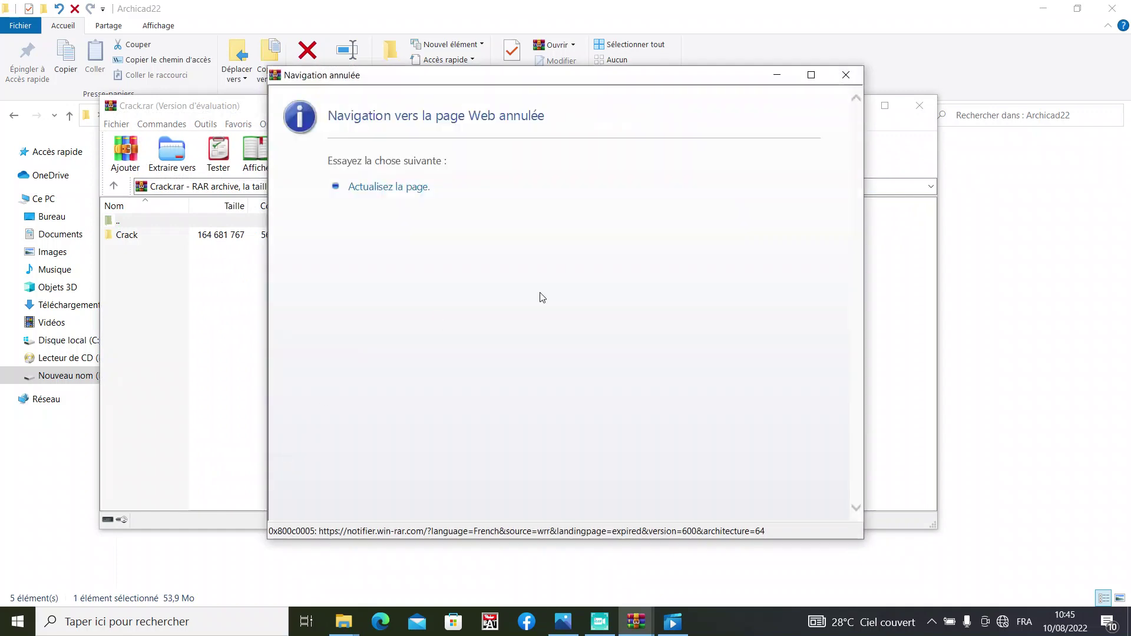
pyautogui.click(845, 75)
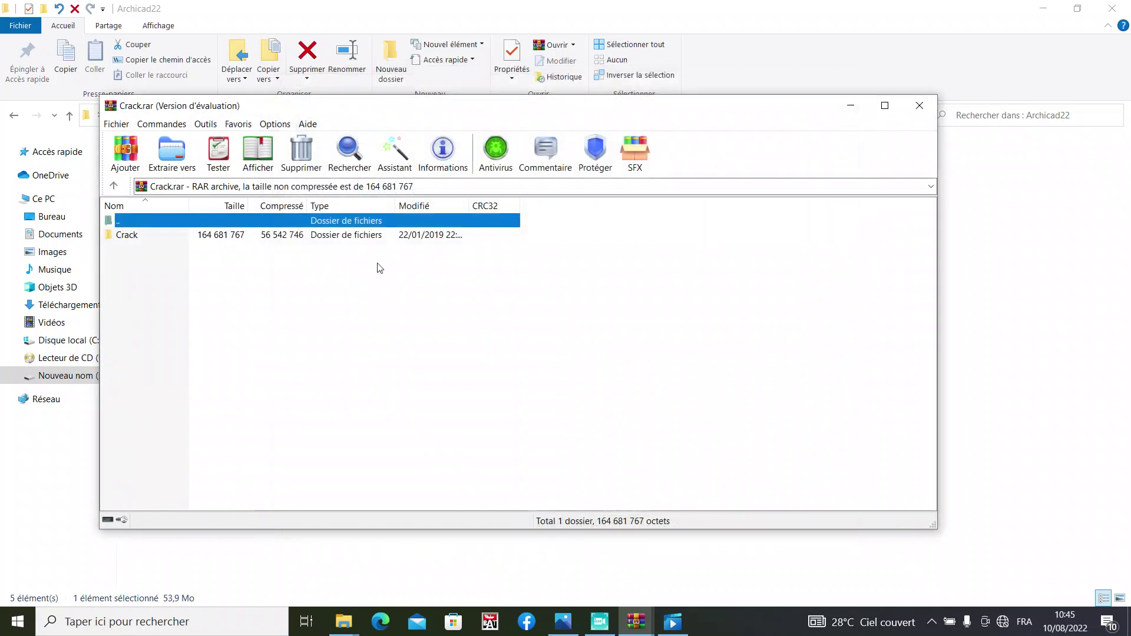
# Extract the archive's Crack folder to the desktop, then close the archive and minimise the open windows
pyautogui.click(354, 235)
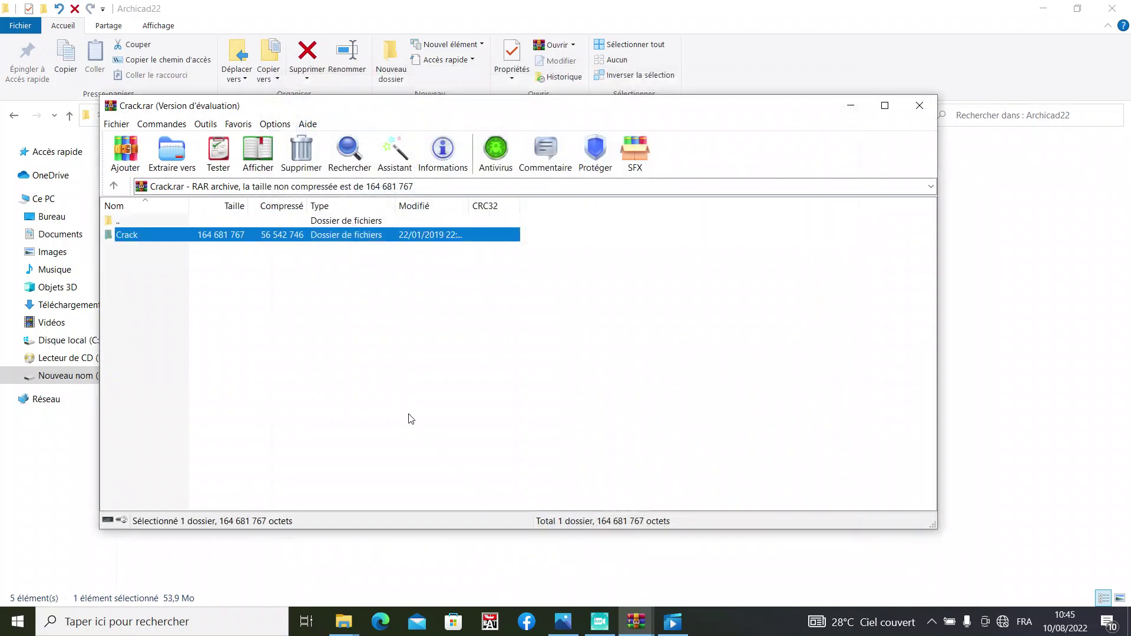
pyautogui.click(186, 170)
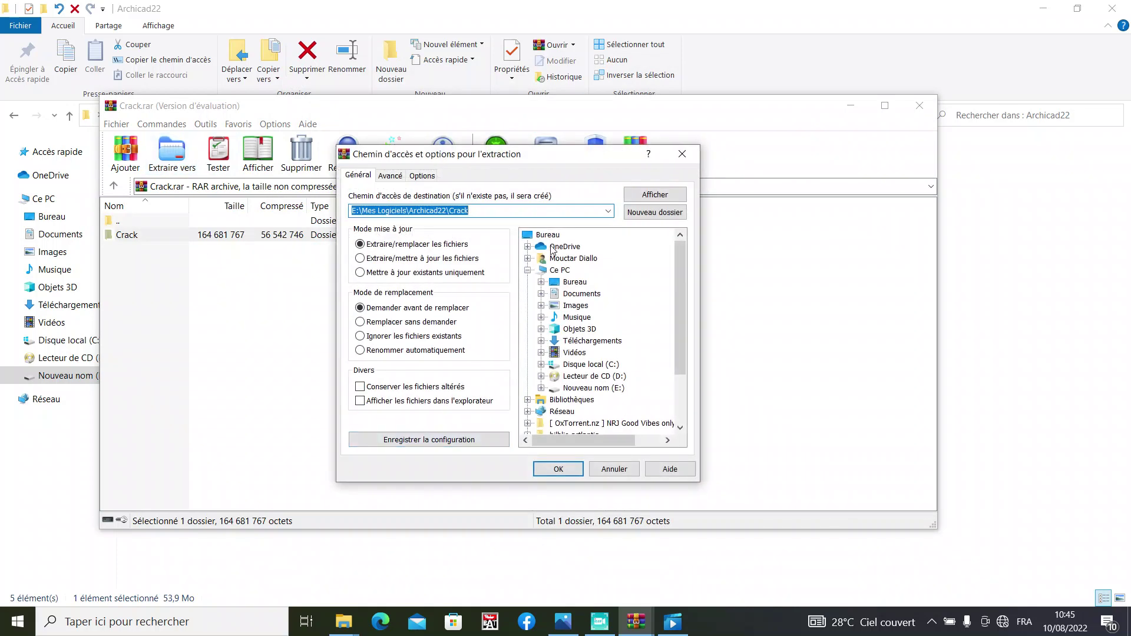
pyautogui.click(557, 247)
pyautogui.click(553, 469)
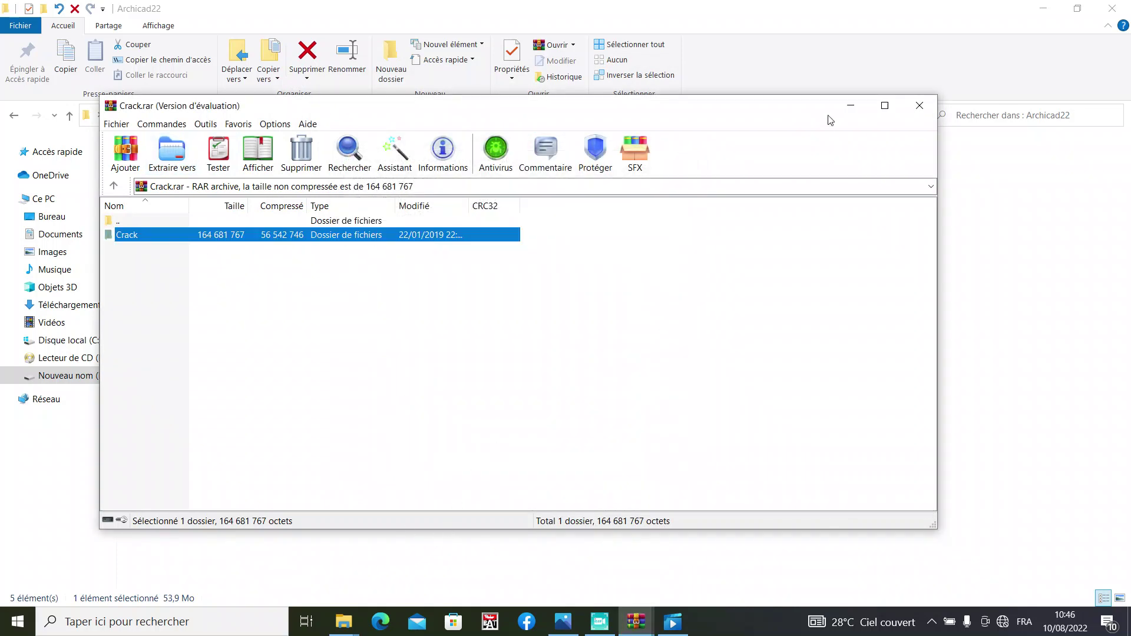
pyautogui.click(919, 105)
pyautogui.click(1043, 8)
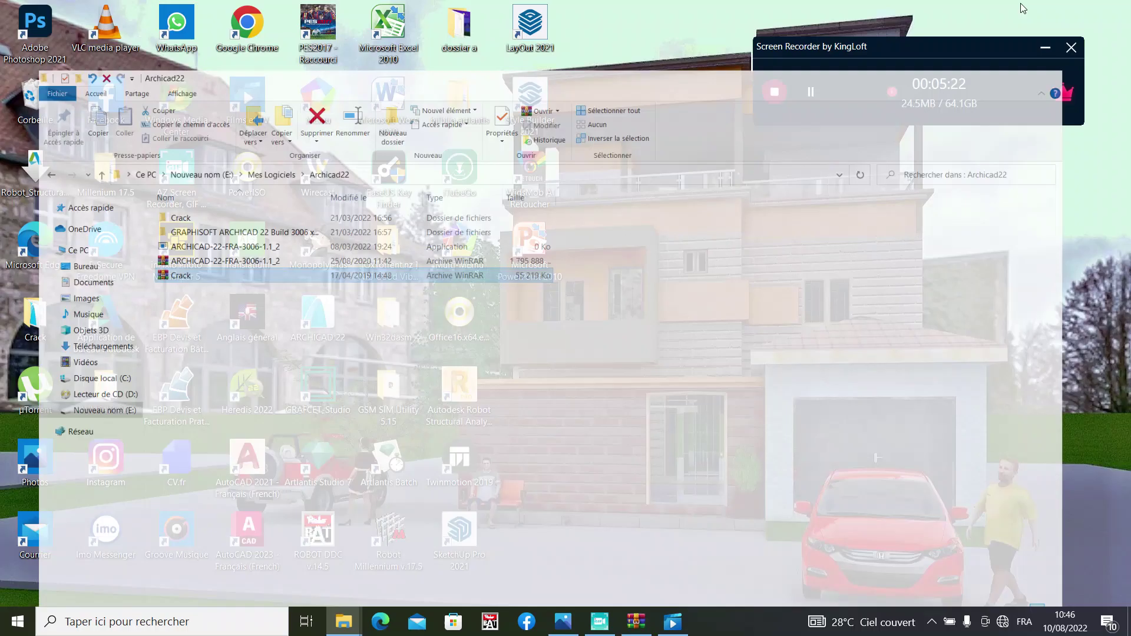
pyautogui.click(1037, 47)
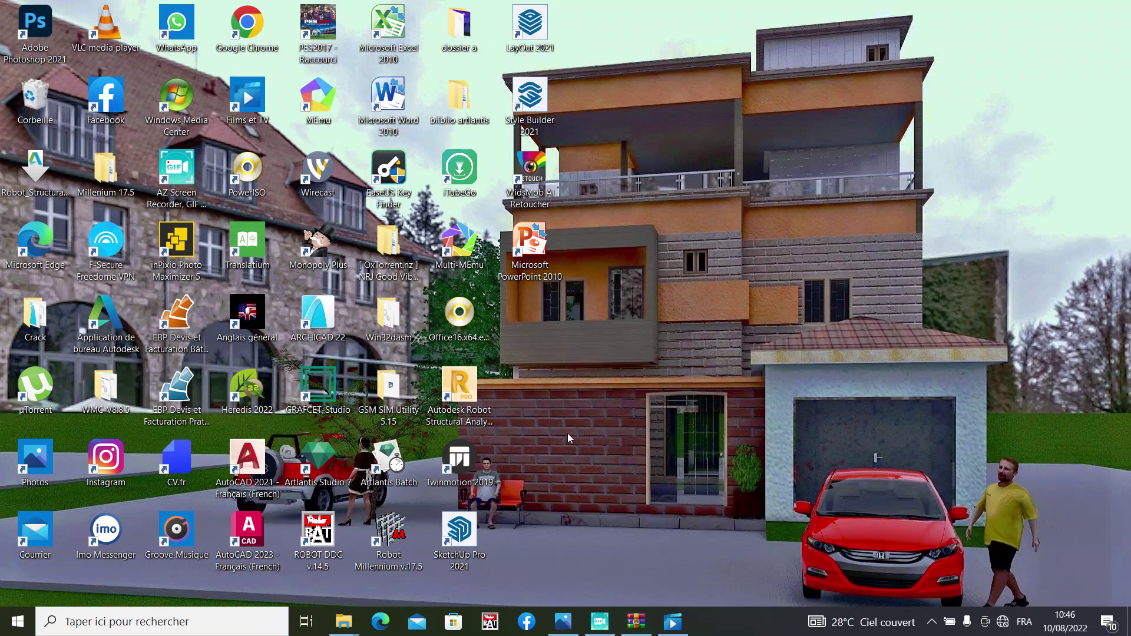
# Open the extracted Crack folder on the desktop and copy all four files in it
pyautogui.doubleClick(50, 324)
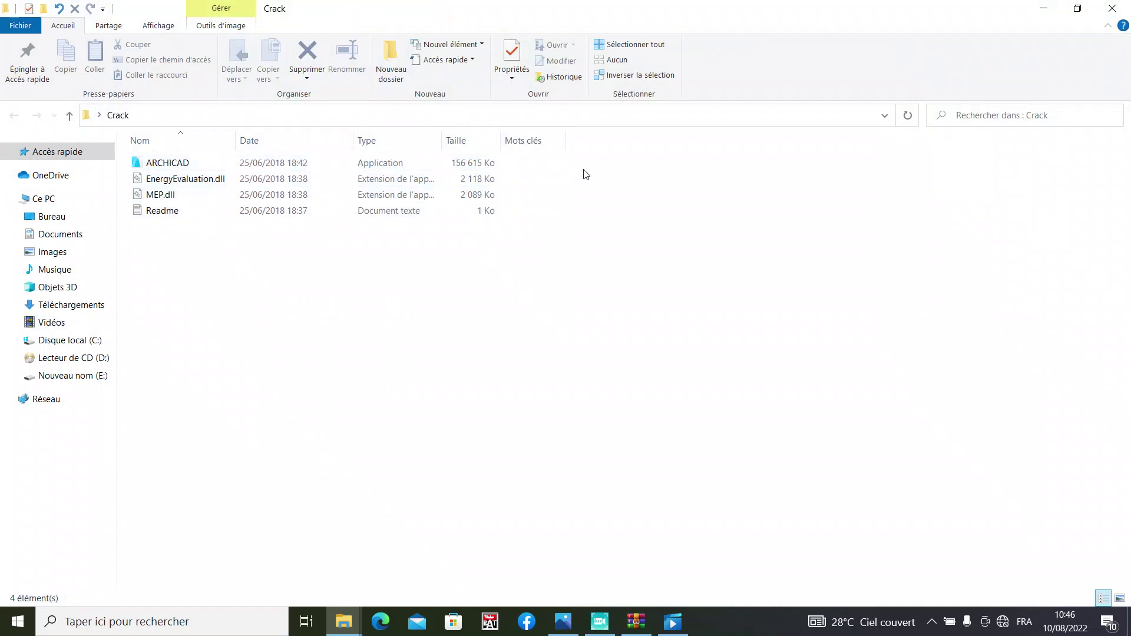
pyautogui.moveTo(573, 170); pyautogui.dragTo(412, 280)
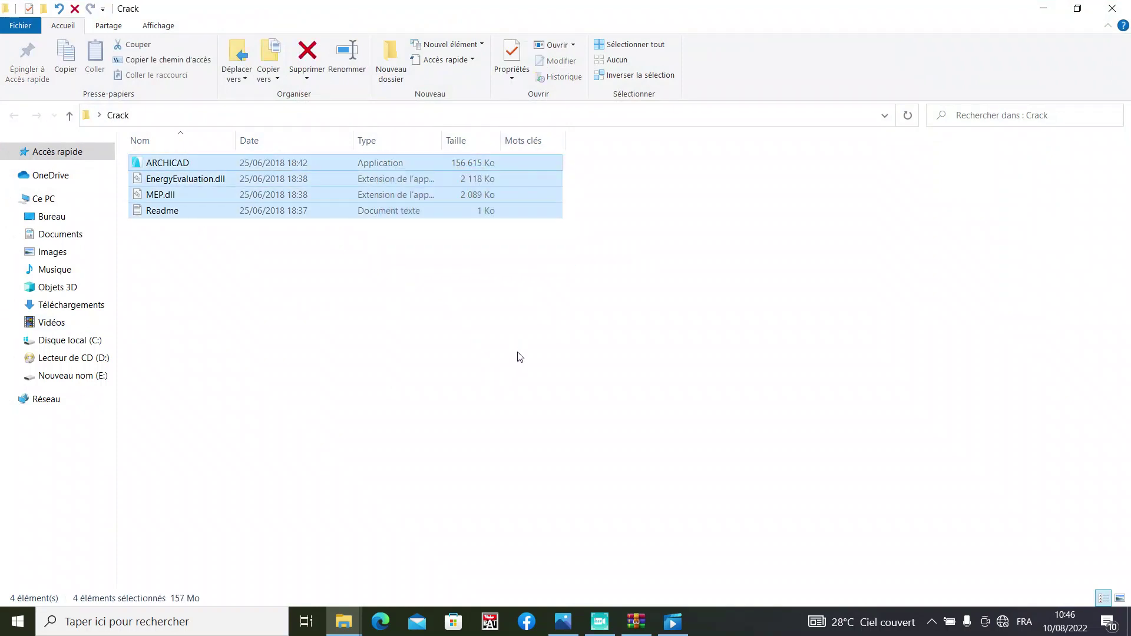
pyautogui.hotkey('ctrl', 'c')
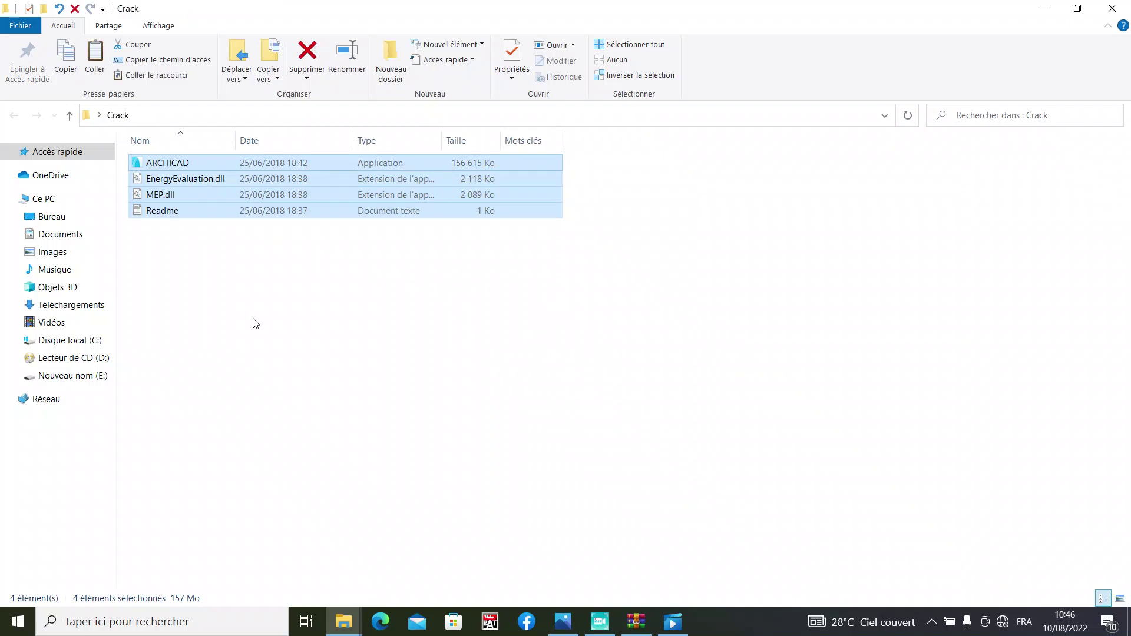
# Go to the ARCHICAD 22 installation folder under Programmes > GRAPHISOFT on Disque local (C:)
pyautogui.click(76, 345)
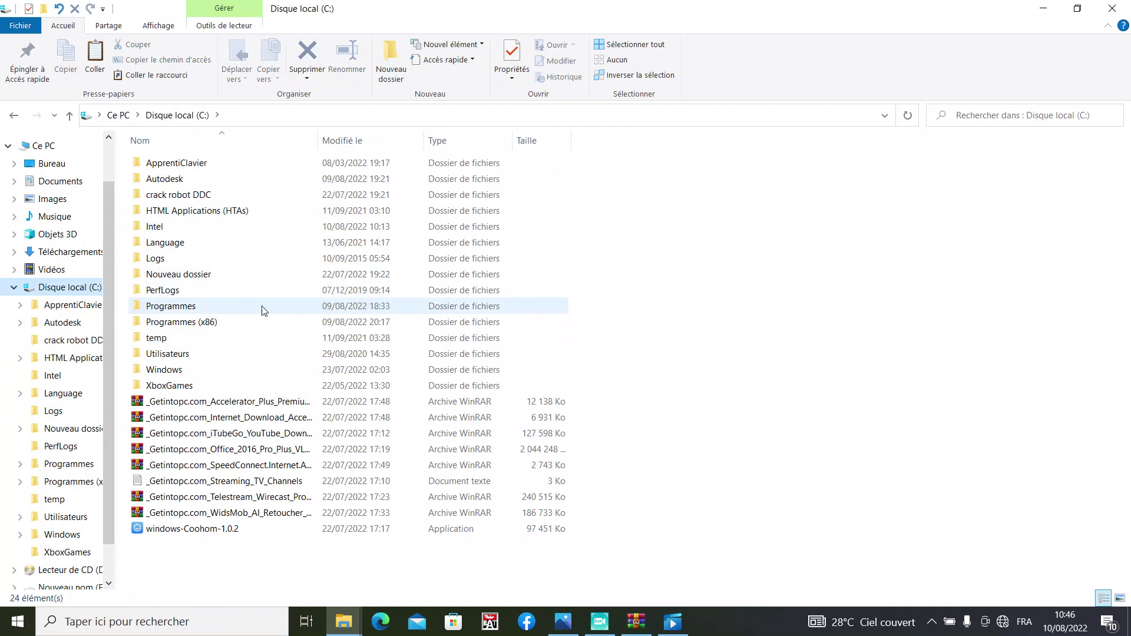
pyautogui.doubleClick(292, 313)
pyautogui.click(290, 313)
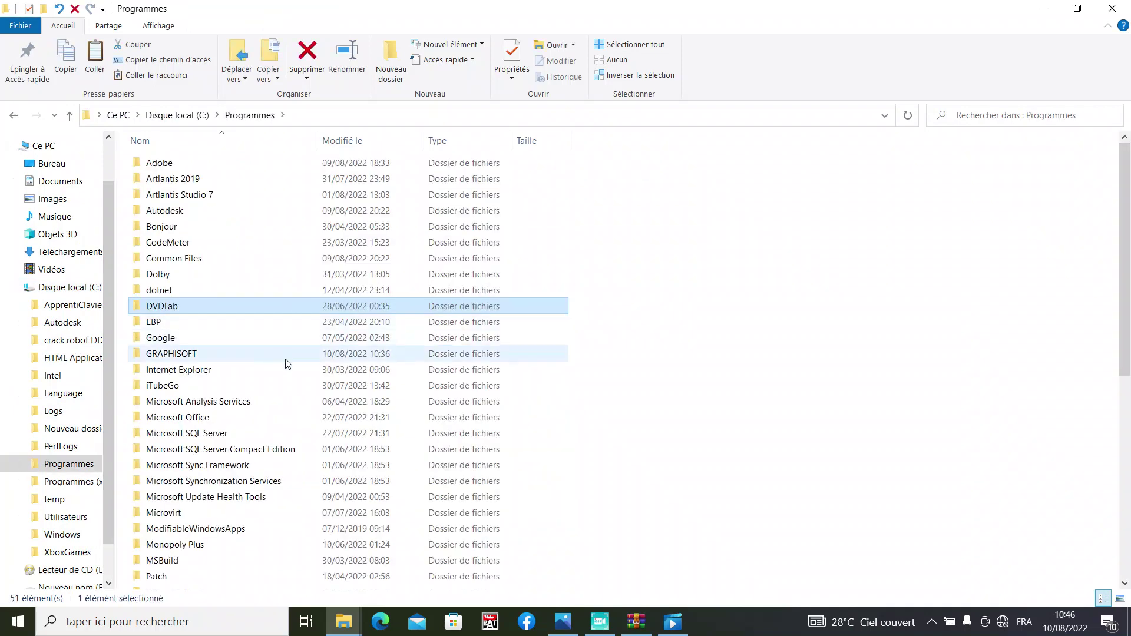
pyautogui.doubleClick(230, 358)
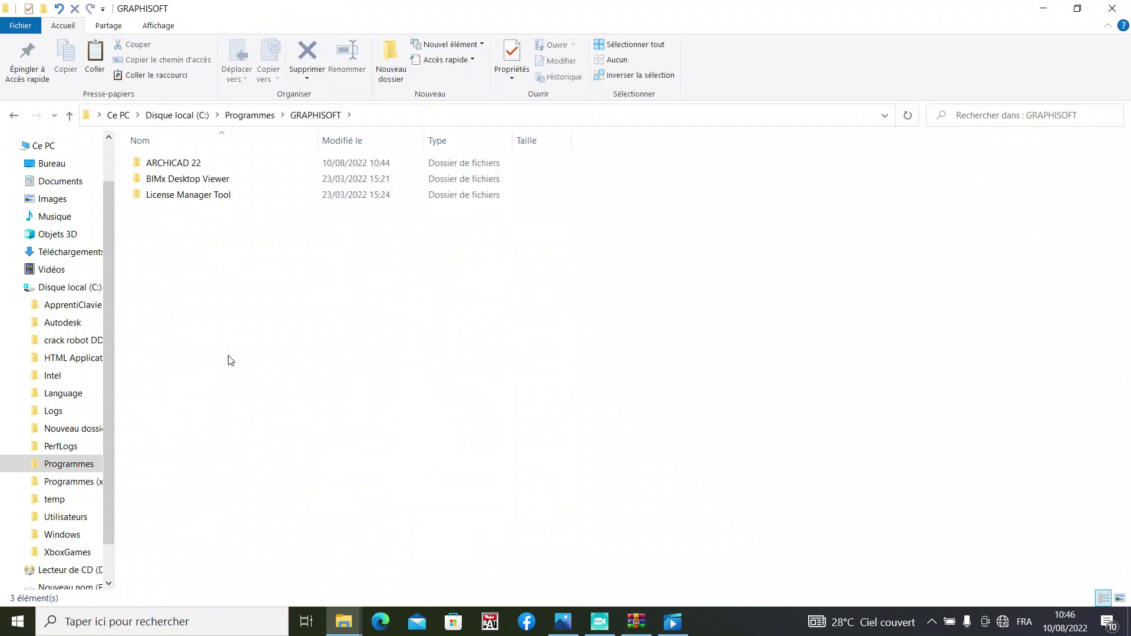
pyautogui.doubleClick(170, 166)
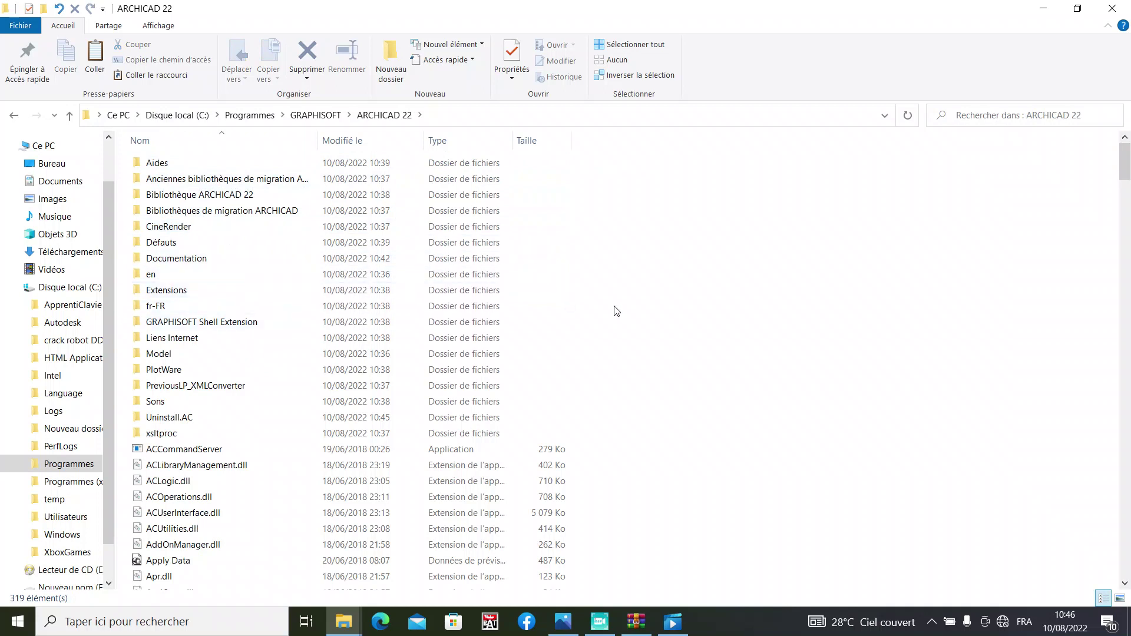
# Paste the copied files with Explorer, replacing the existing ones and granting administrator rights for all current items, then close the folder
pyautogui.hotkey('ctrl', 'v')
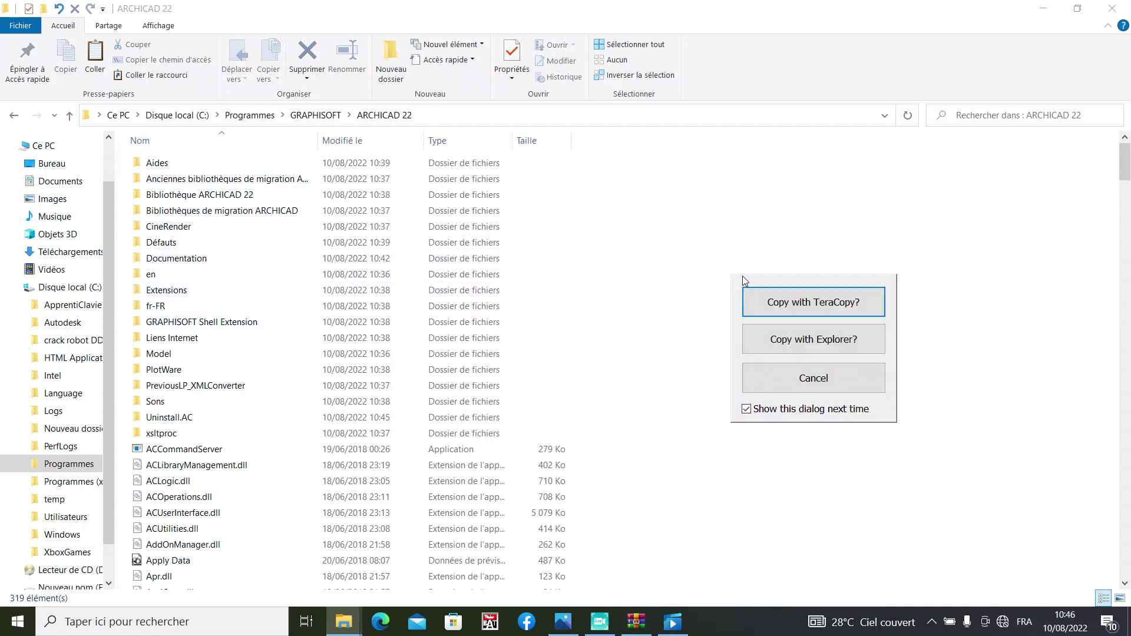
pyautogui.click(777, 339)
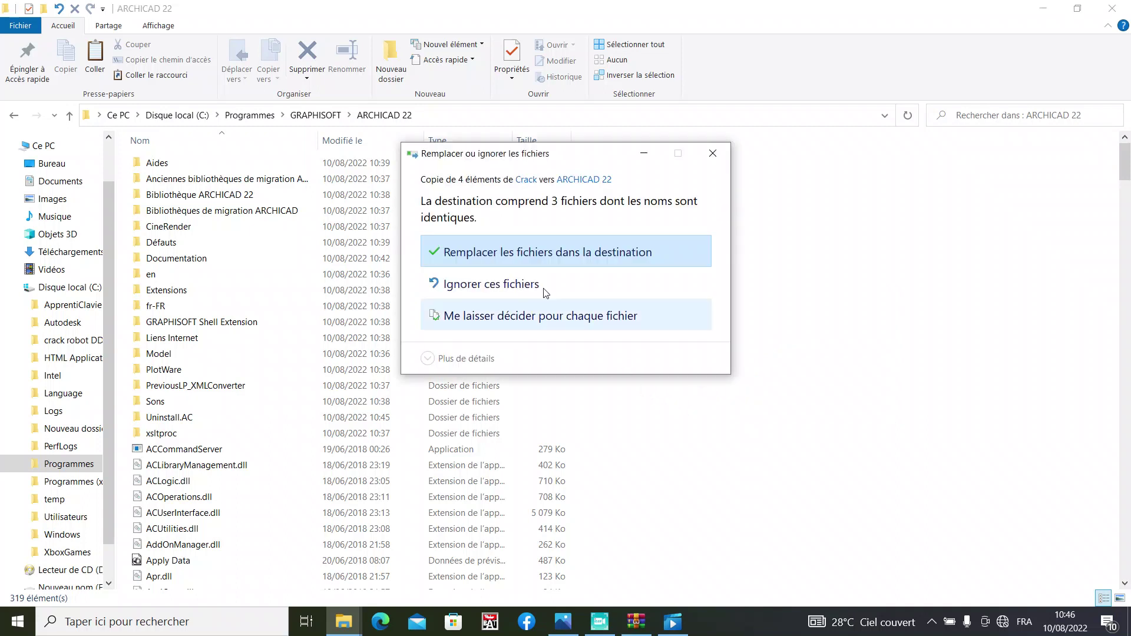
pyautogui.click(503, 264)
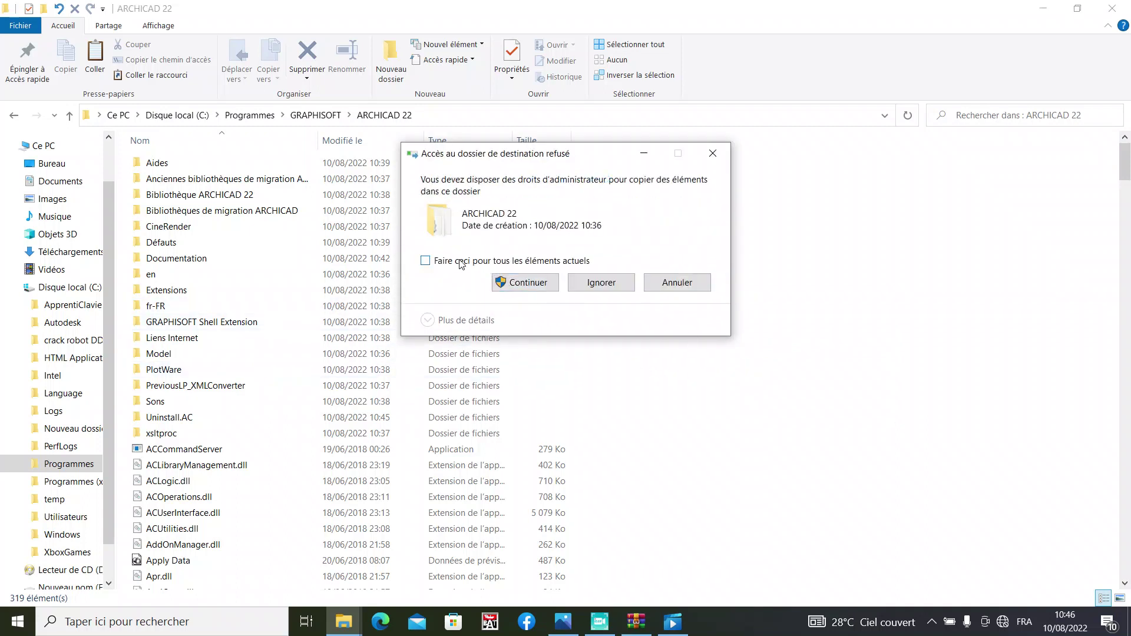
pyautogui.click(459, 266)
pyautogui.click(524, 283)
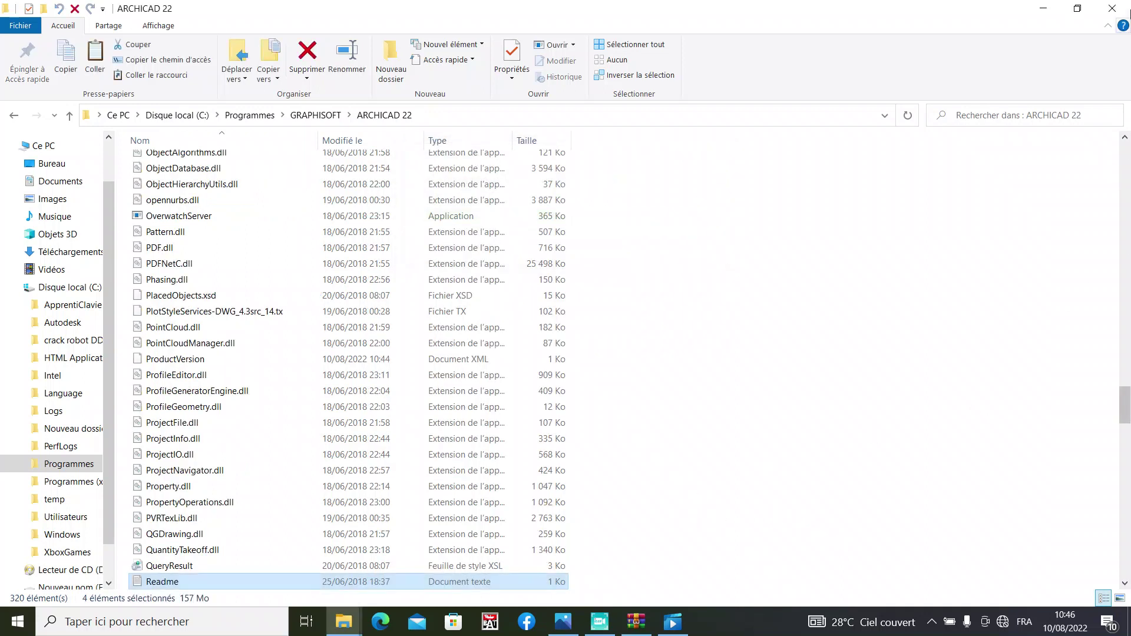
pyautogui.click(1116, 7)
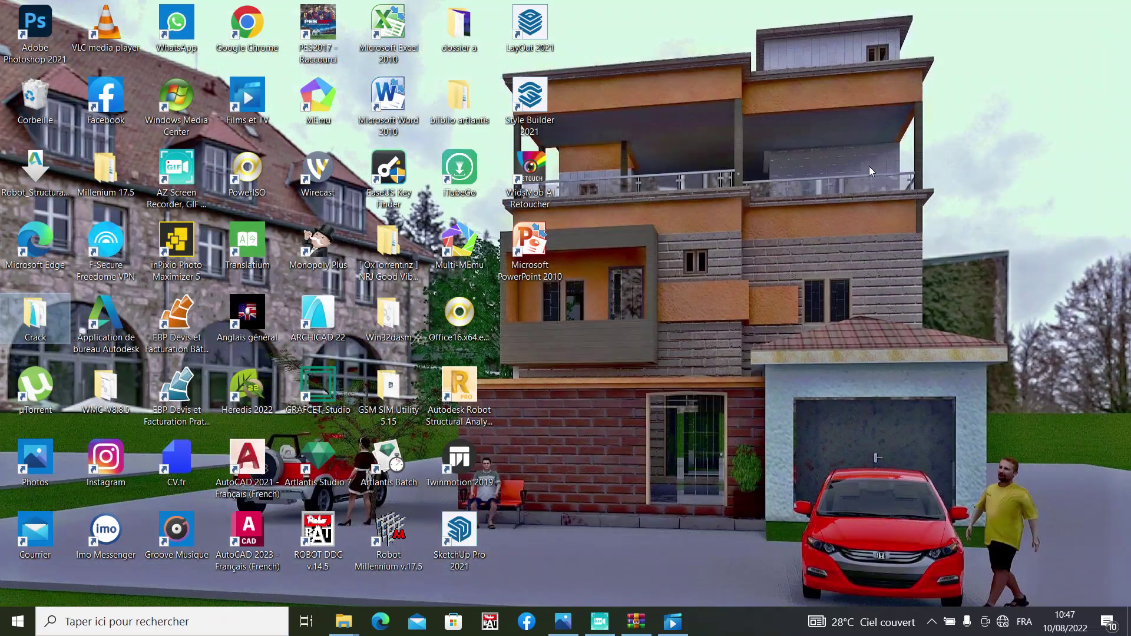
# Refresh the desktop, launch ARCHICAD 22 and close the CodeMeter protection key alert without downloading the update
pyautogui.rightClick(784, 142)
pyautogui.click(793, 184)
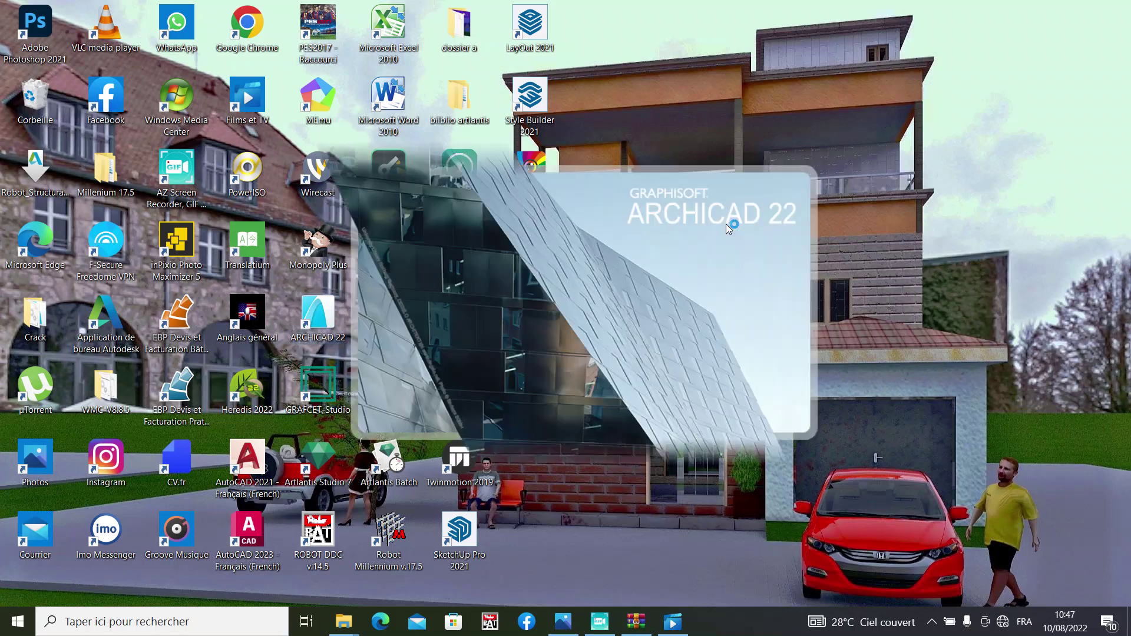
pyautogui.click(599, 622)
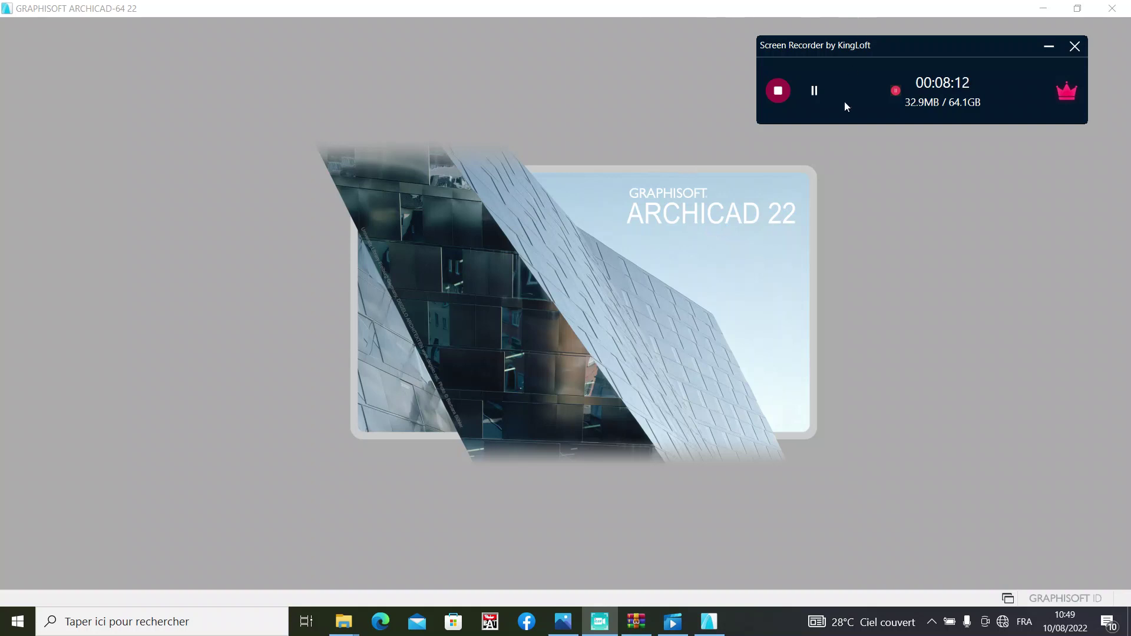
pyautogui.click(816, 91)
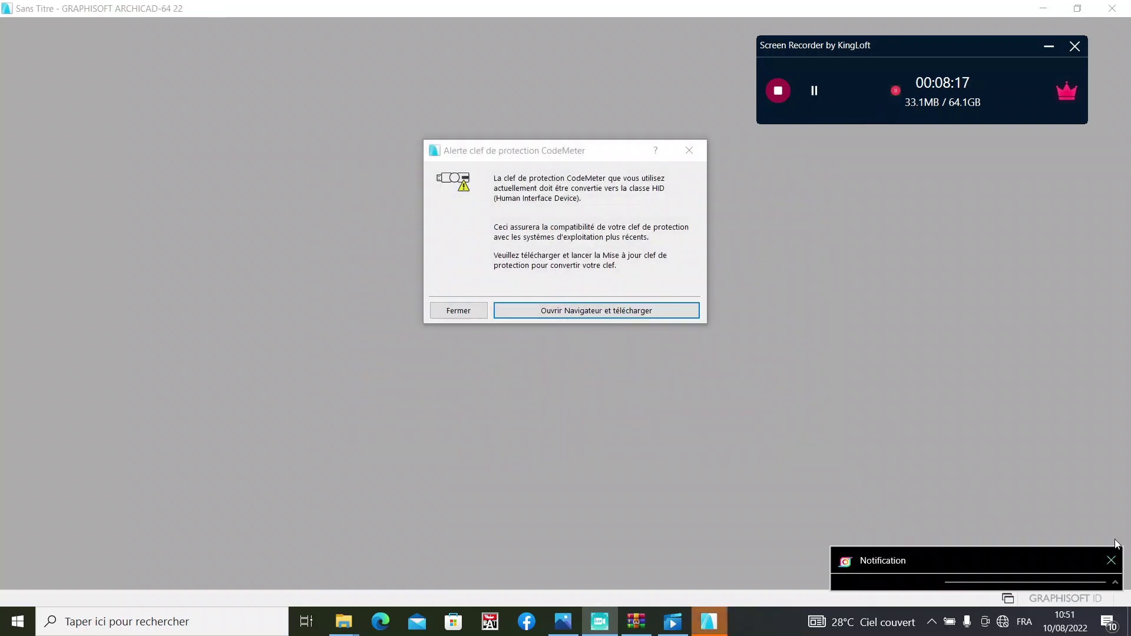
pyautogui.click(1111, 560)
pyautogui.click(1049, 46)
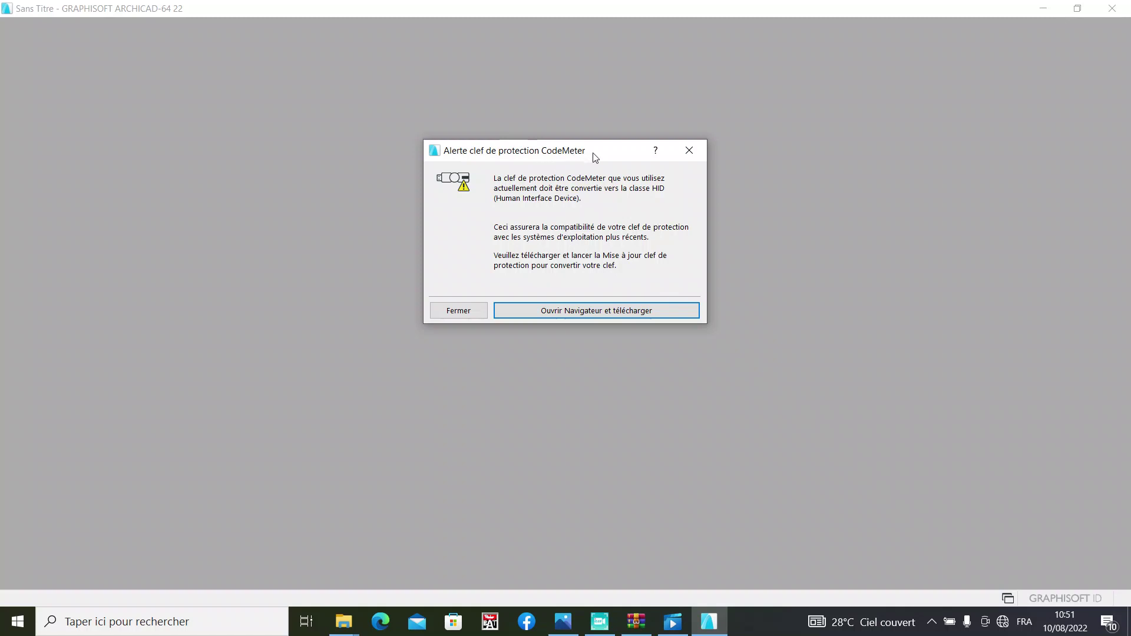
pyautogui.click(446, 311)
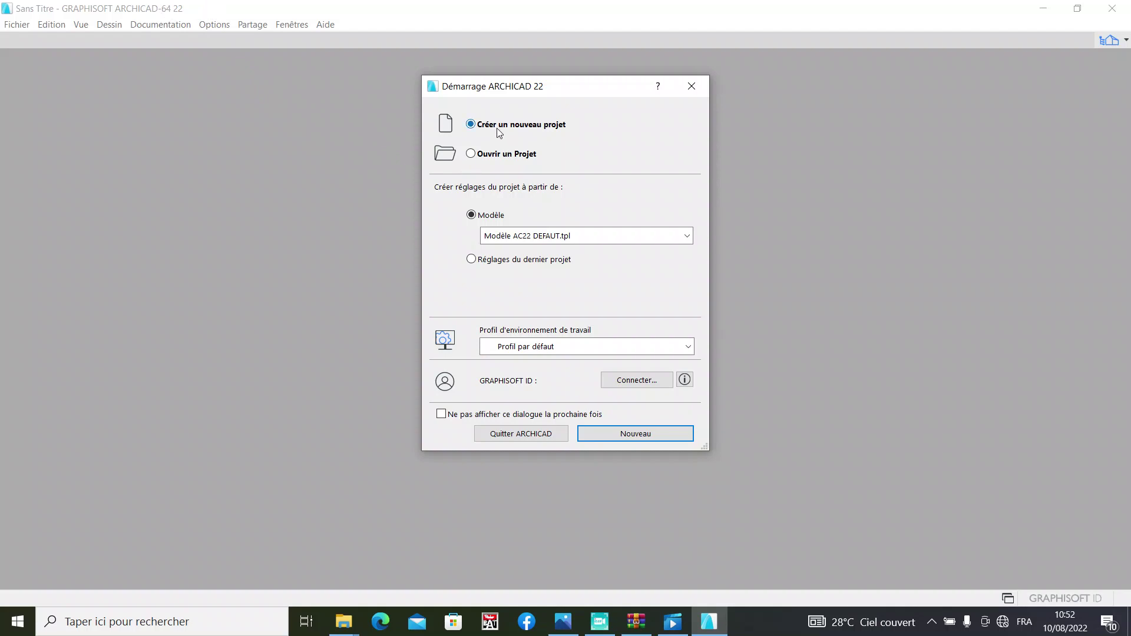
# Create a new project from the Modèle AC22 DEFAUT.tpl template with the default work environment profile and cancel the user experience improvement invitation
pyautogui.click(588, 439)
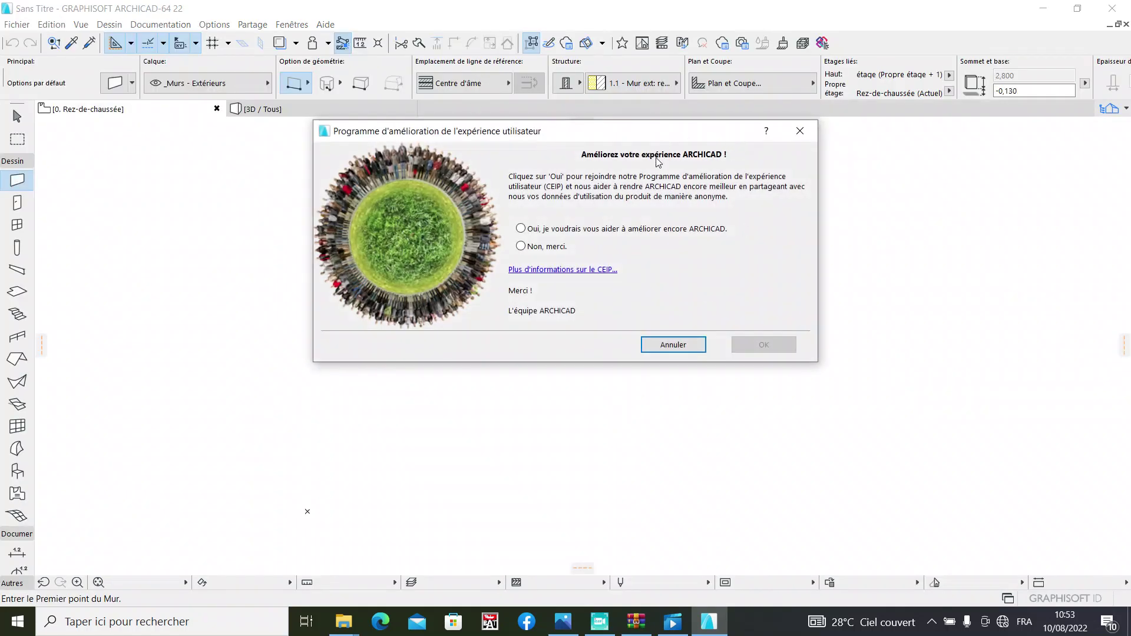
pyautogui.click(669, 347)
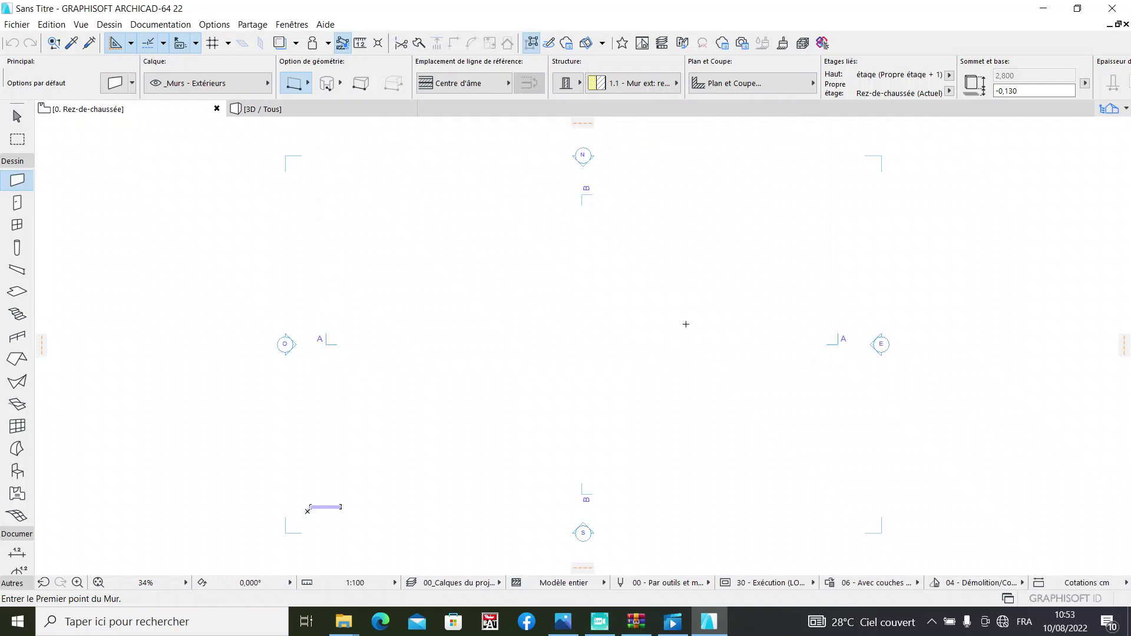
pyautogui.scroll(-2, 176, 535)
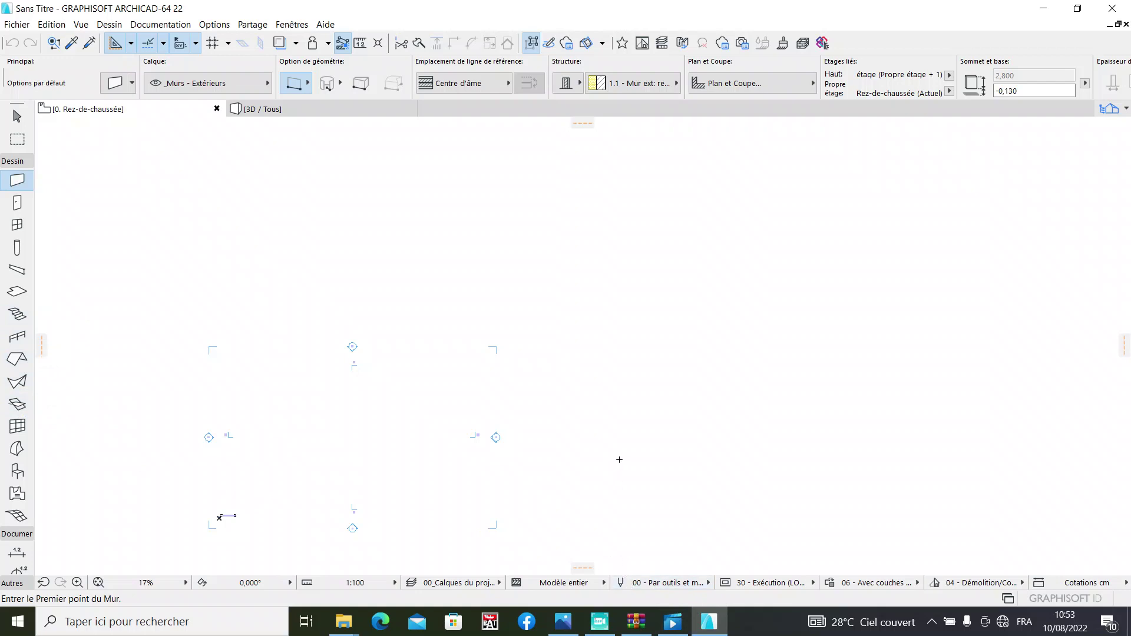
pyautogui.scroll(-2, 618, 466)
pyautogui.moveTo(619, 466); pyautogui.dragTo(817, 302)
pyautogui.scroll(1, 782, 309)
pyautogui.scroll(1, 769, 345)
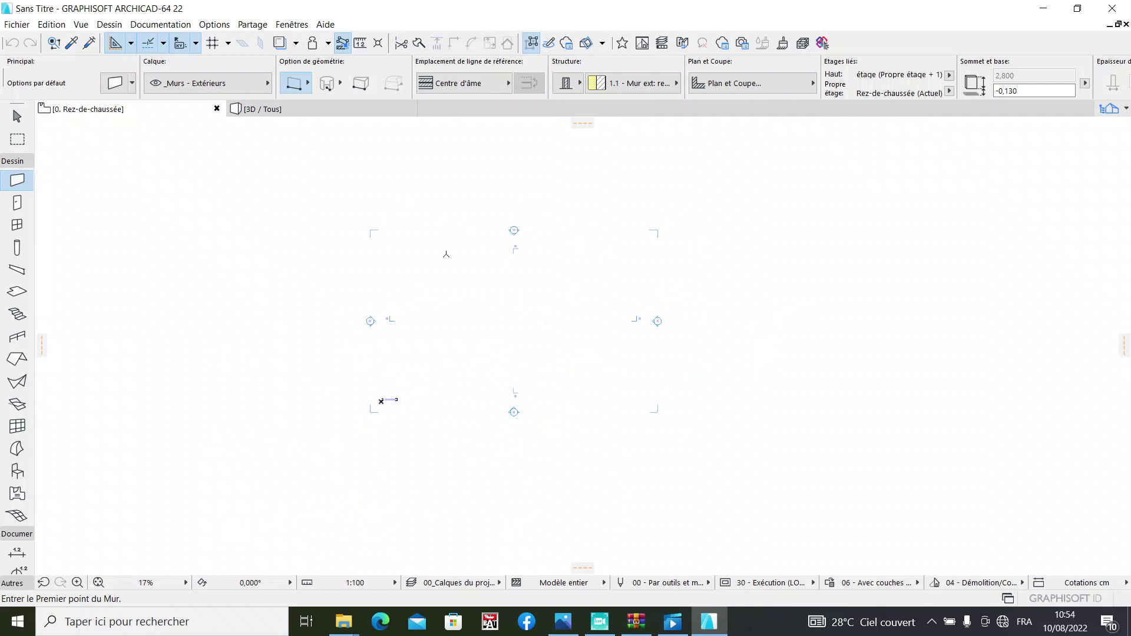